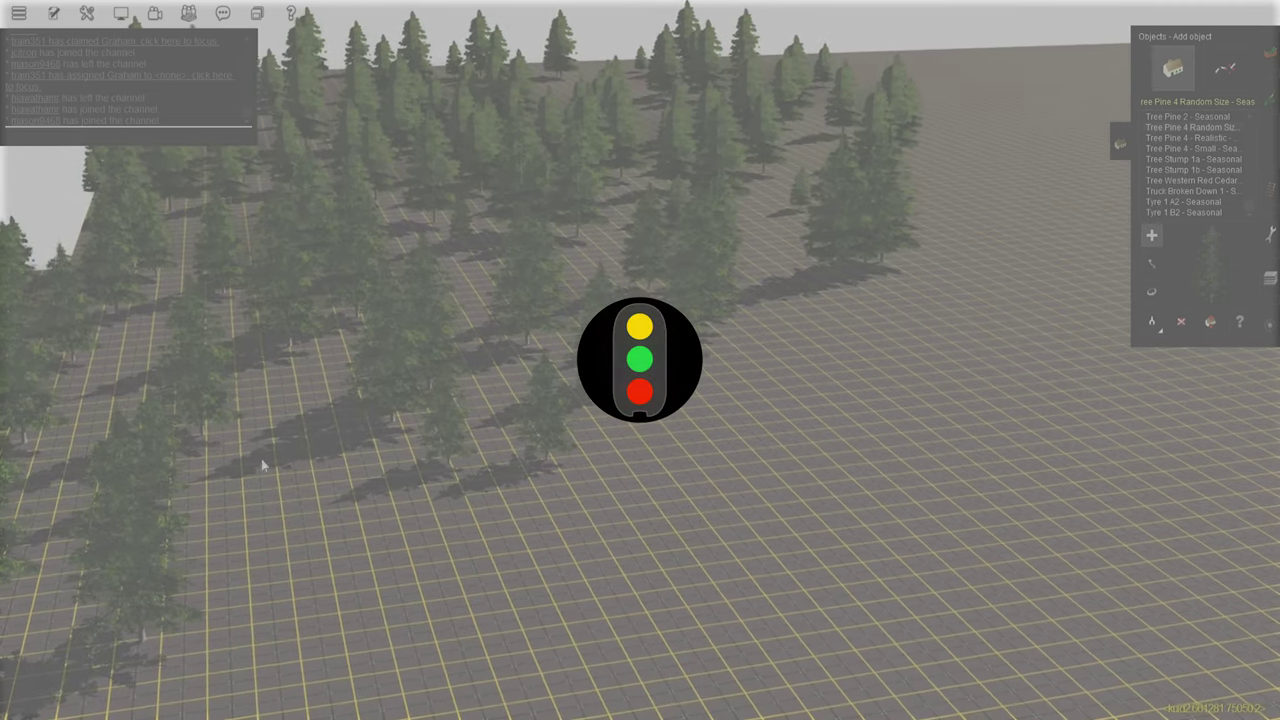
Step: Plant a scattering of Tree Pine 4 Random Size pines along the forest edge and a cluster on the bare ground beside it
right_click(267, 481)
key("Left")
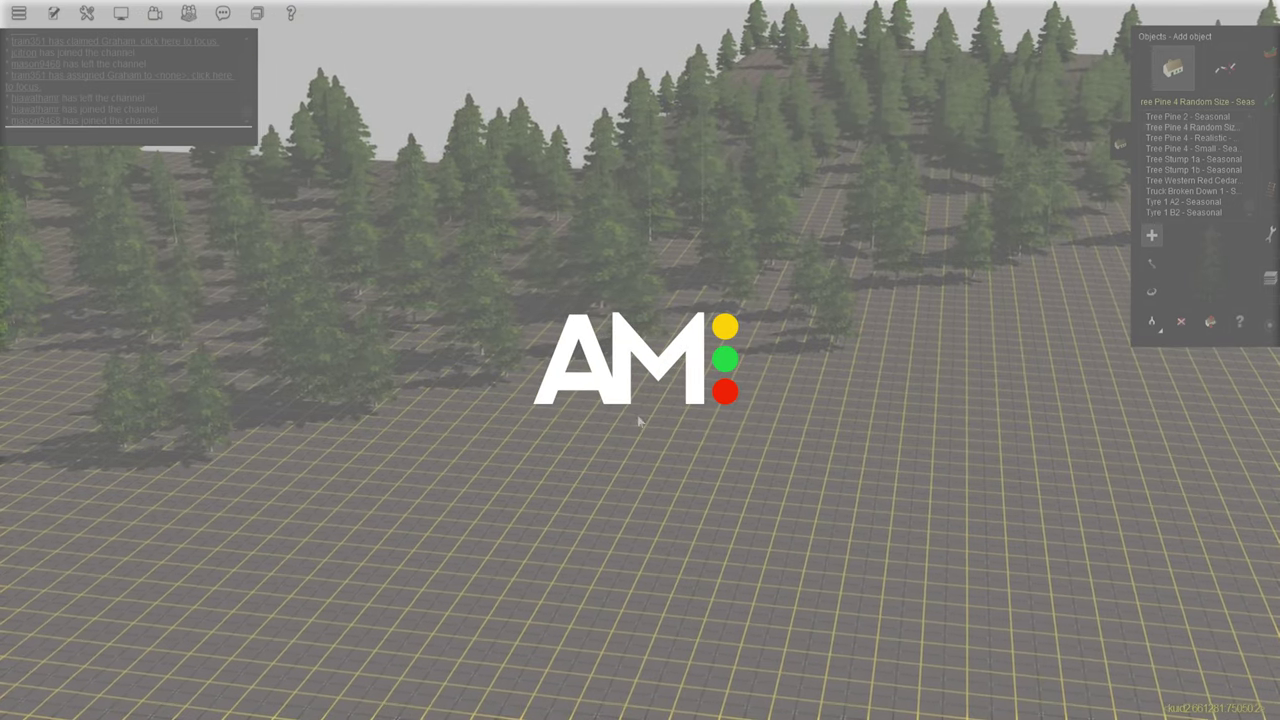
right_click(923, 323)
key("Left")
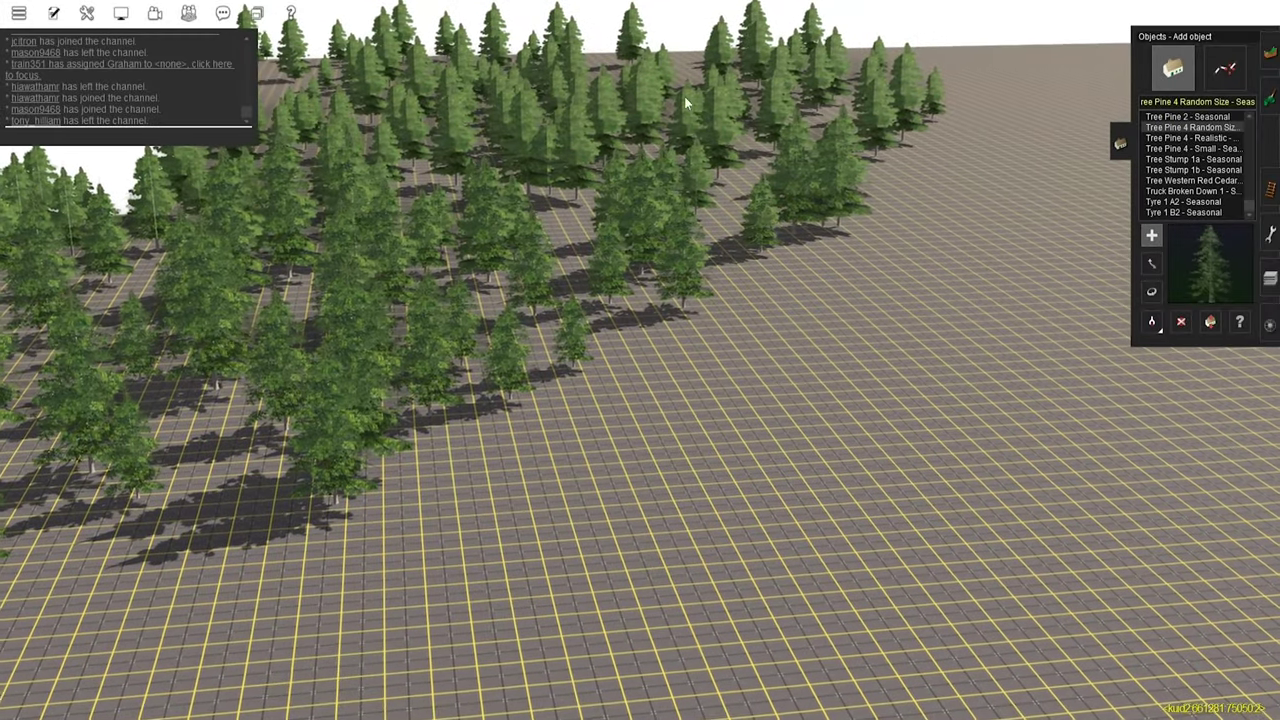
right_click(706, 129)
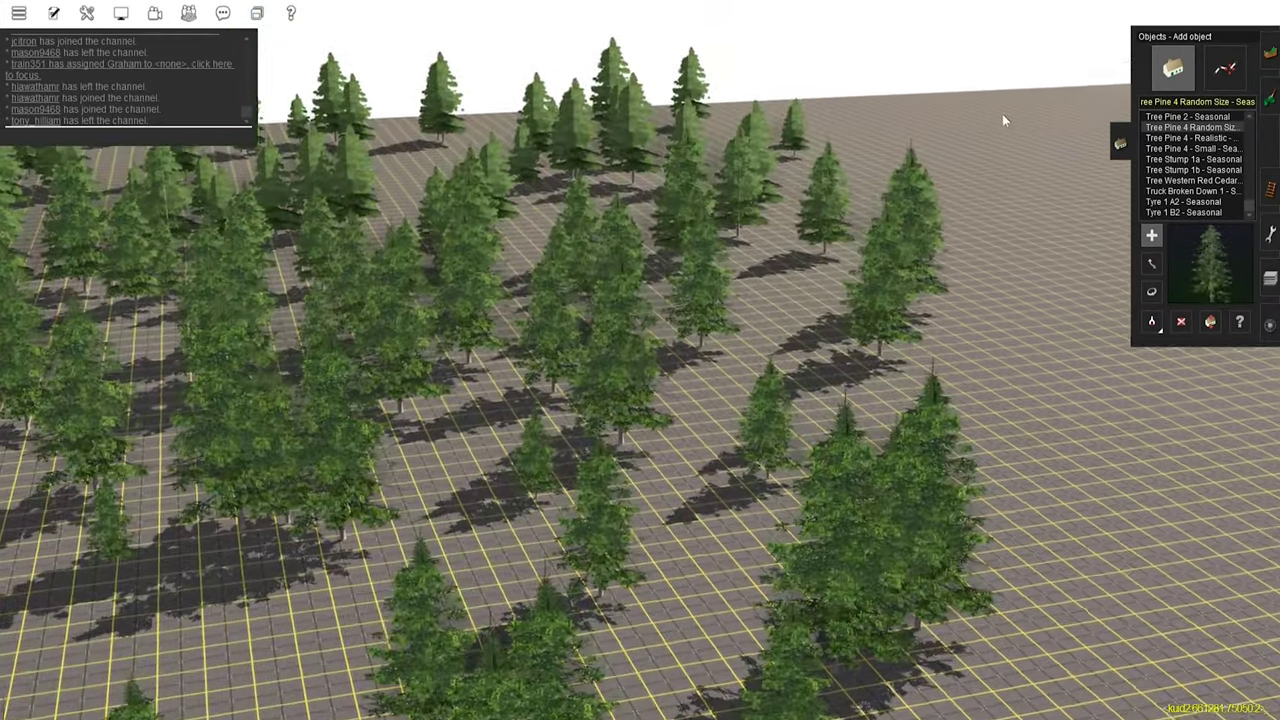
right_click_drag(1002, 114, 651, 183)
left_click(637, 154)
left_click(661, 146)
left_click(701, 150)
left_click(682, 200)
left_click(641, 304)
left_click(597, 338)
left_click(527, 412)
left_click(542, 586)
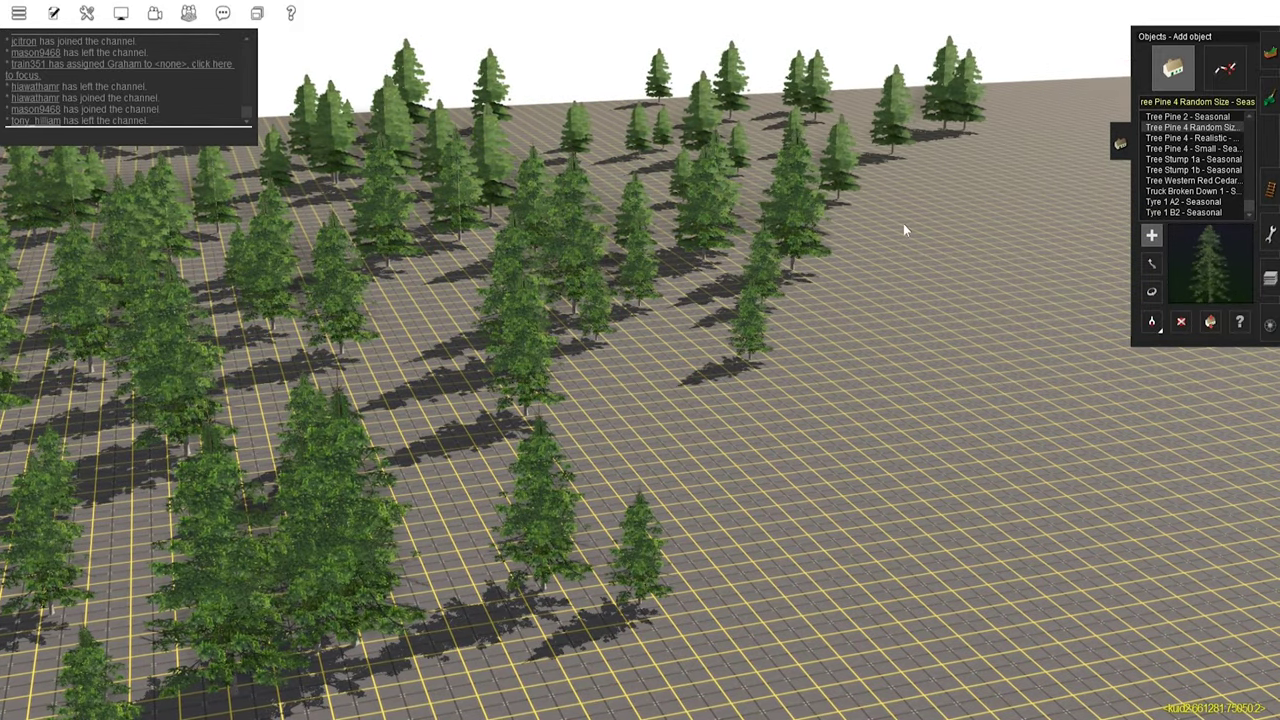
left_click_drag(834, 378, 667, 385)
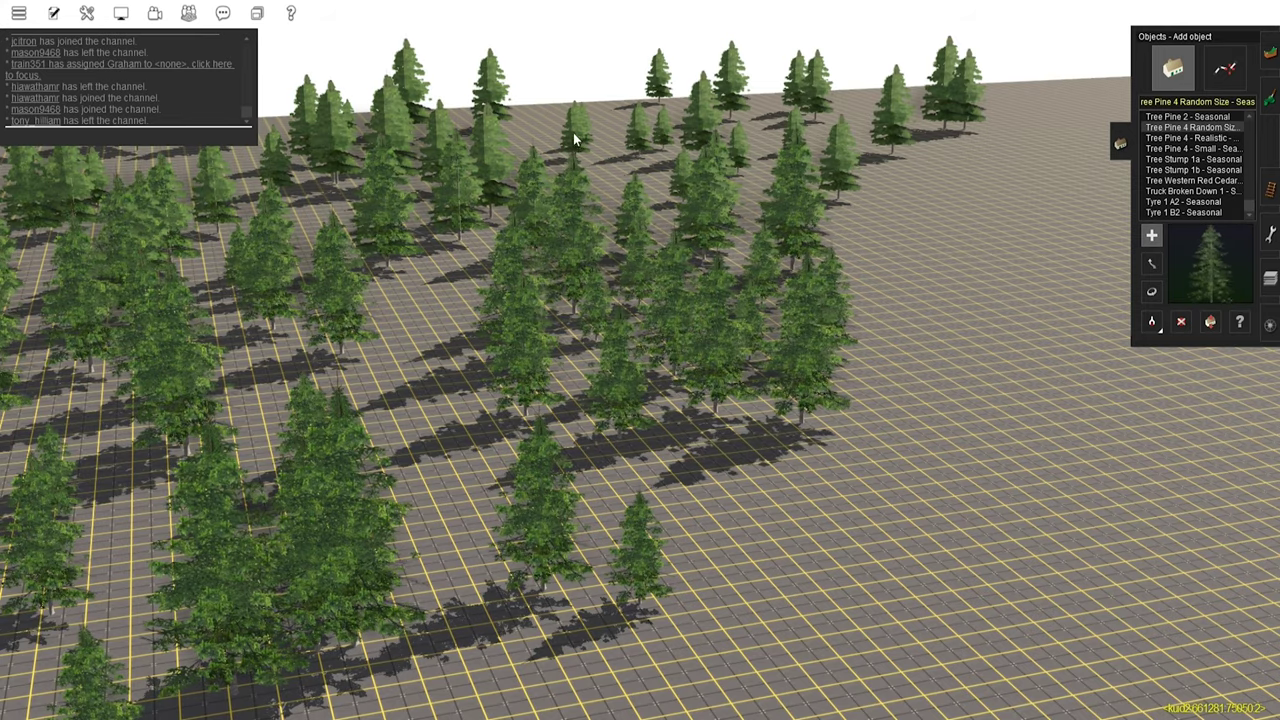
Step: Survey the forest edge and the surrounding bare baseboard for the next area to plant
right_click_drag(600, 270, 779, 382)
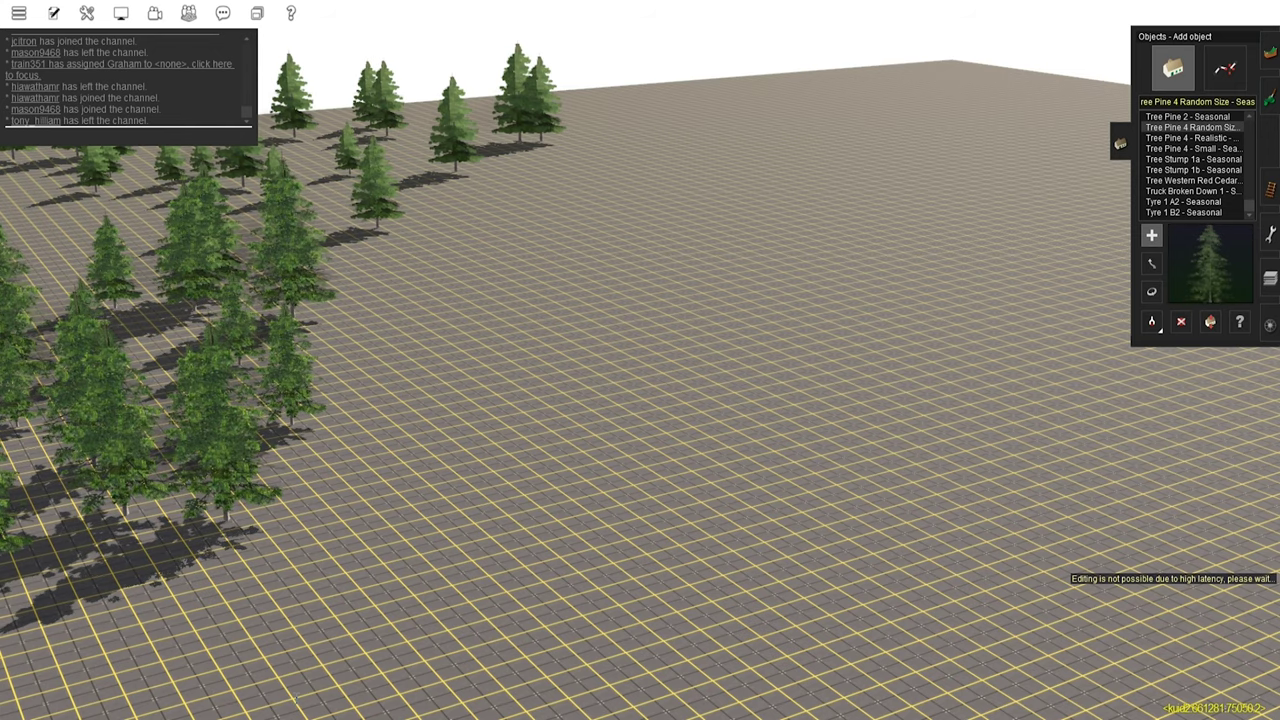
key("Left")
key("Left")
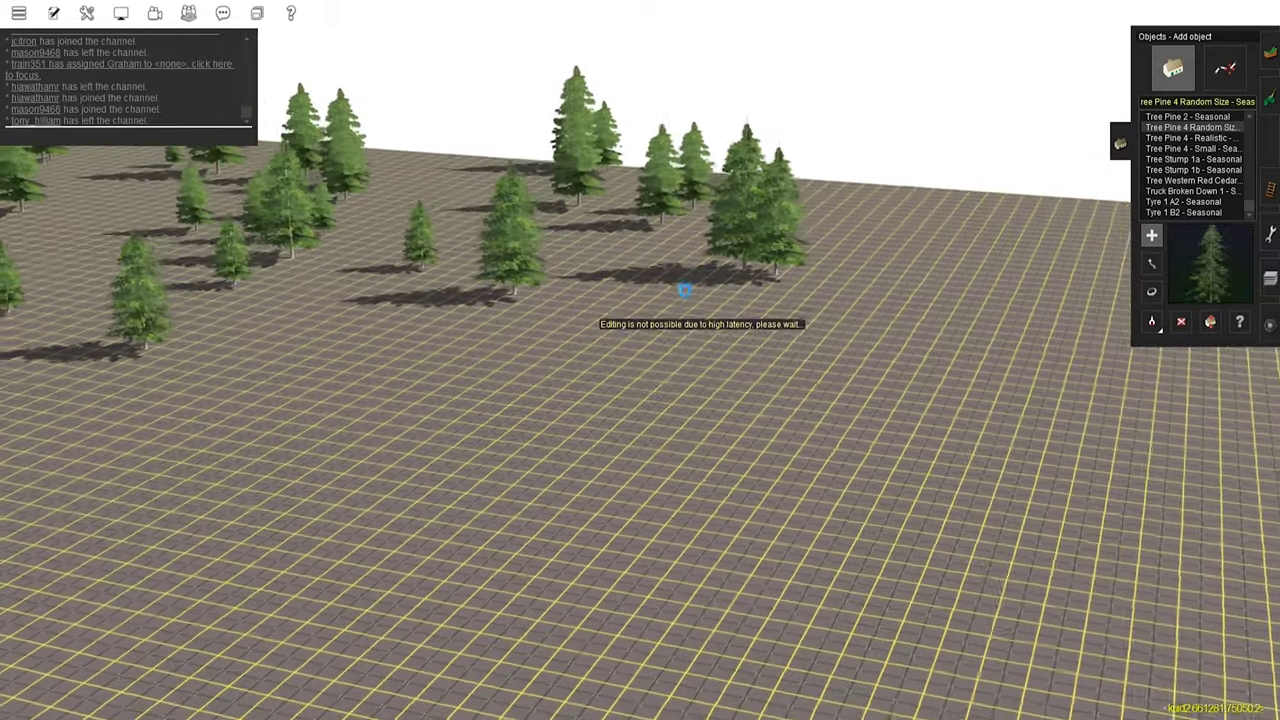
key("Left")
key("Down")
key("Left")
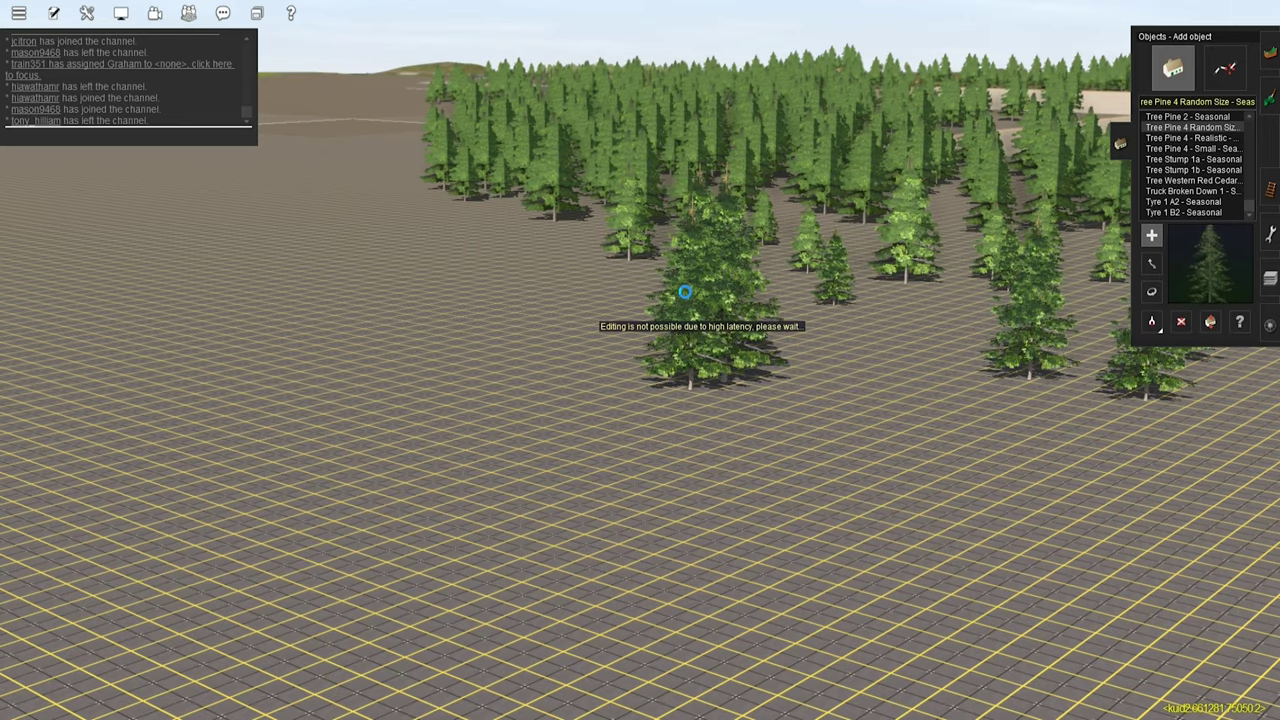
key("Left")
right_click(685, 290)
right_click(560, 220)
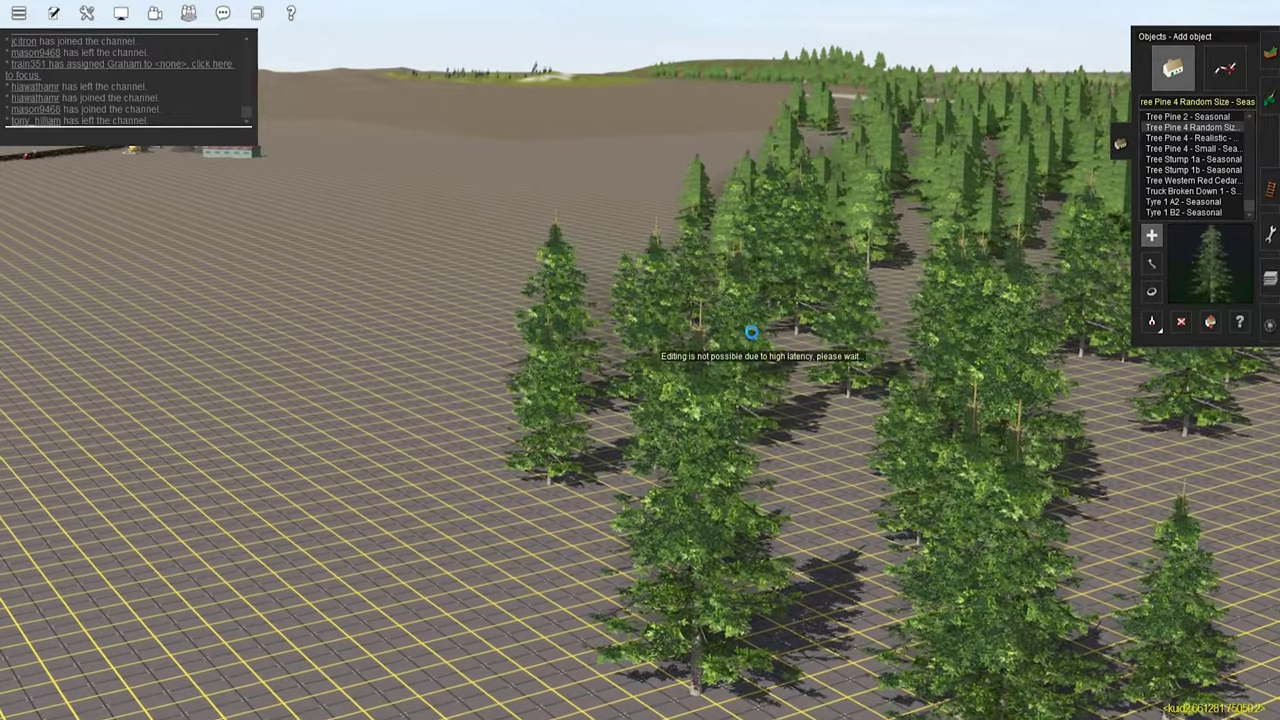
key("Right")
right_click(742, 440)
right_click(732, 435)
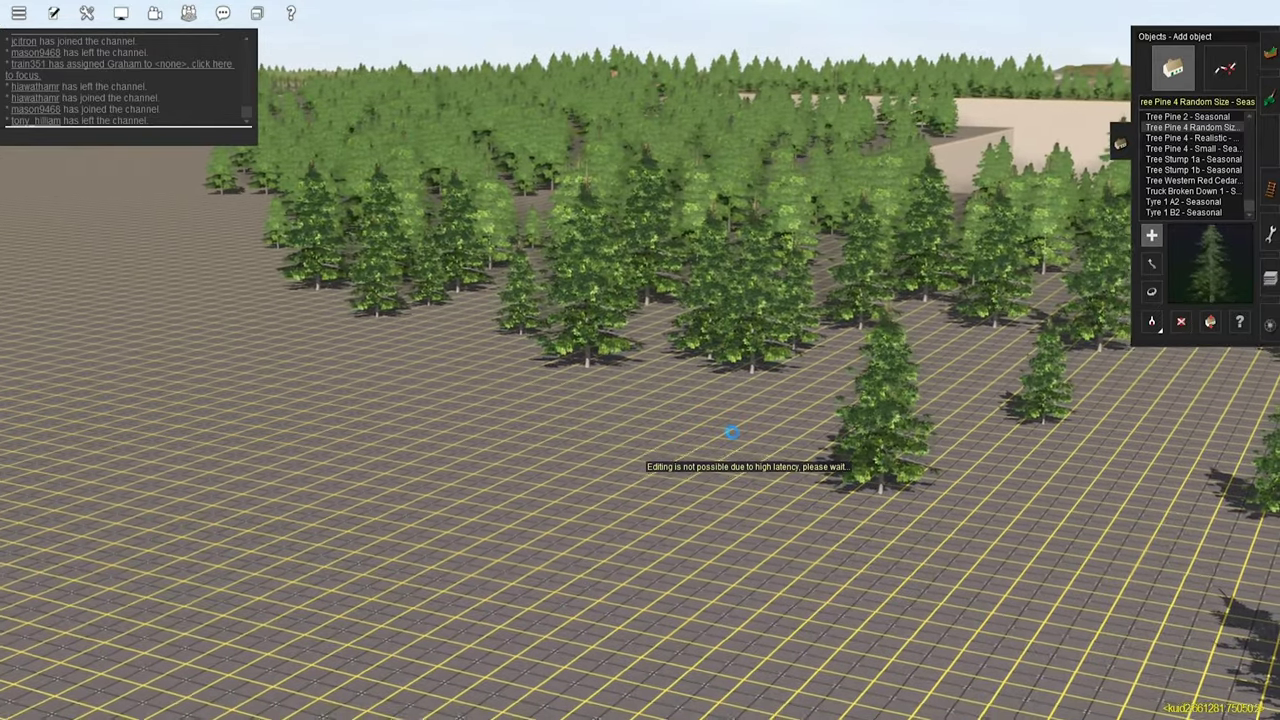
key("Down")
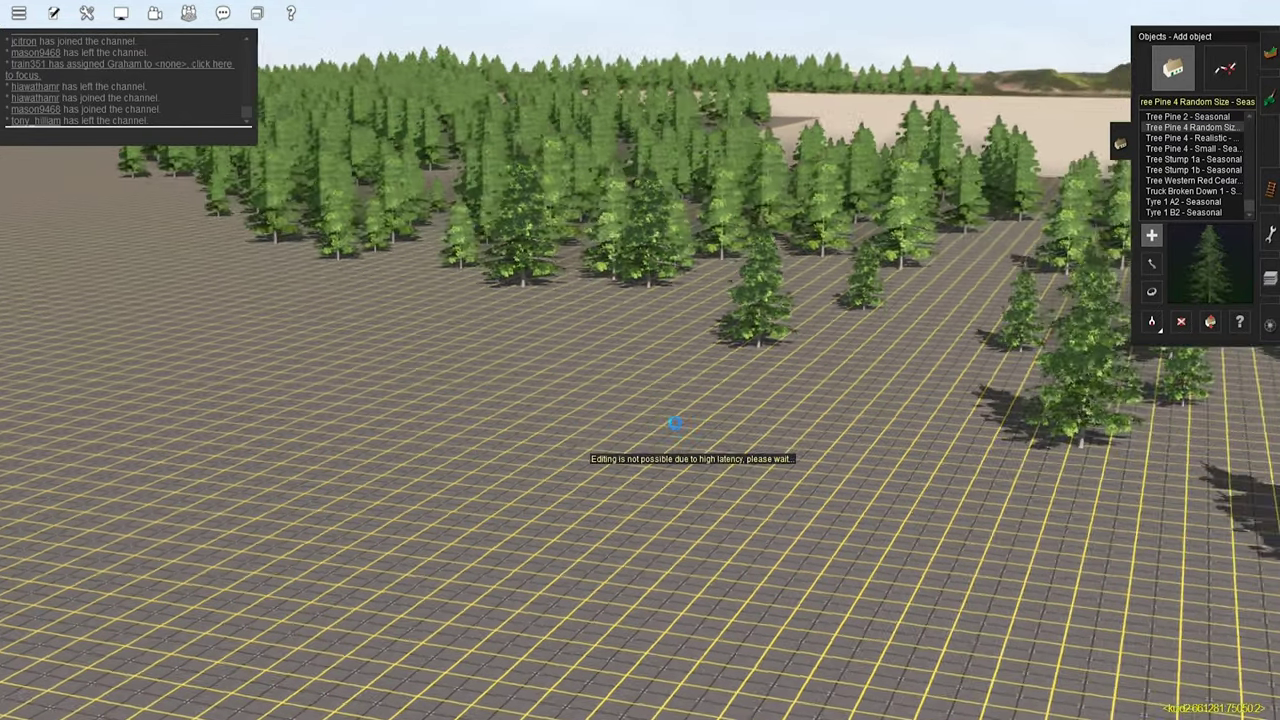
key("Down")
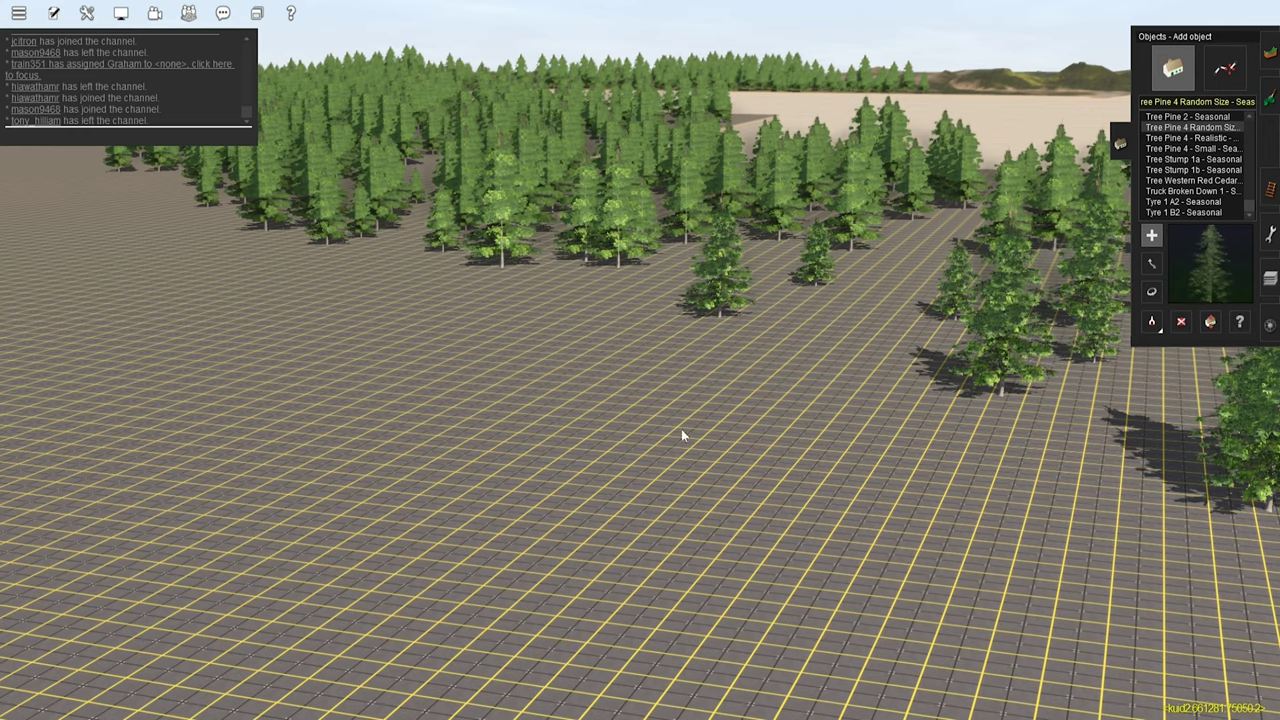
Step: Plant more Tree Pine 4 Random Size pines across the open grid in front of the existing forest
key("Right")
key("Up")
left_click(616, 318)
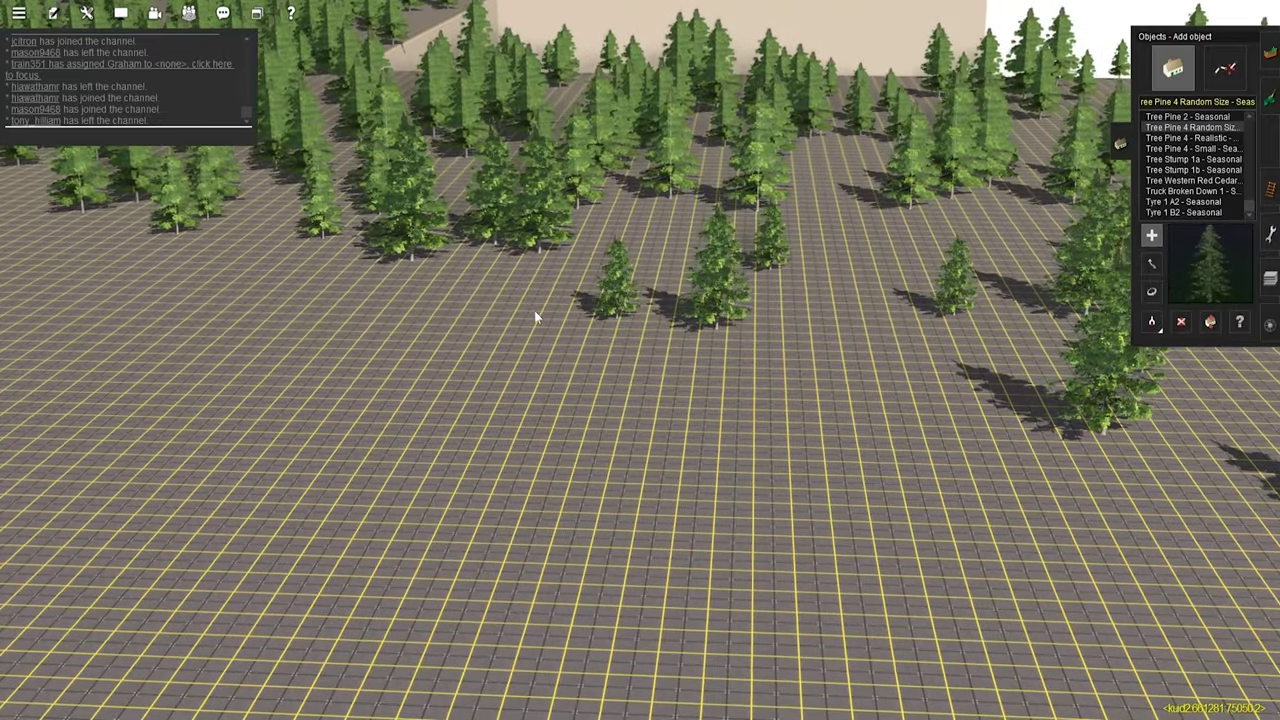
left_click(415, 298)
mouse_move(317, 340)
left_mouse_down()
mouse_move(621, 444)
mouse_move(875, 256)
left_mouse_up()
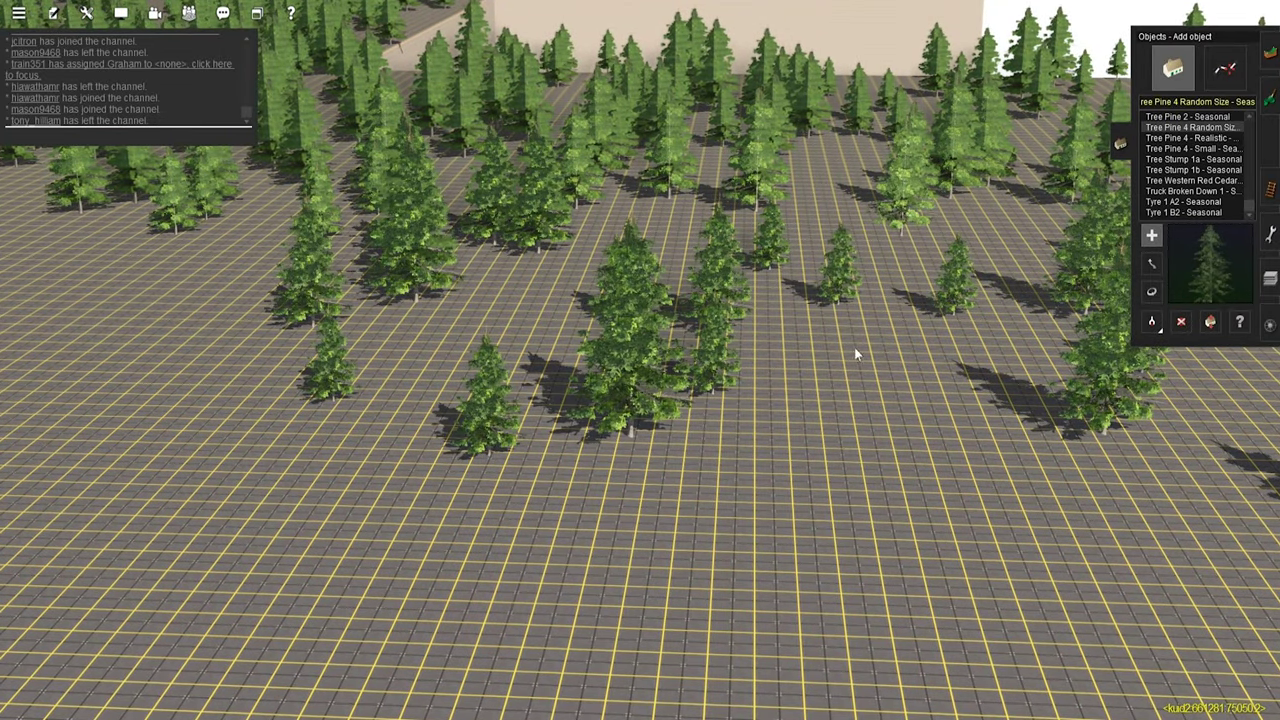
key("Right")
left_click(780, 470)
left_click(742, 348)
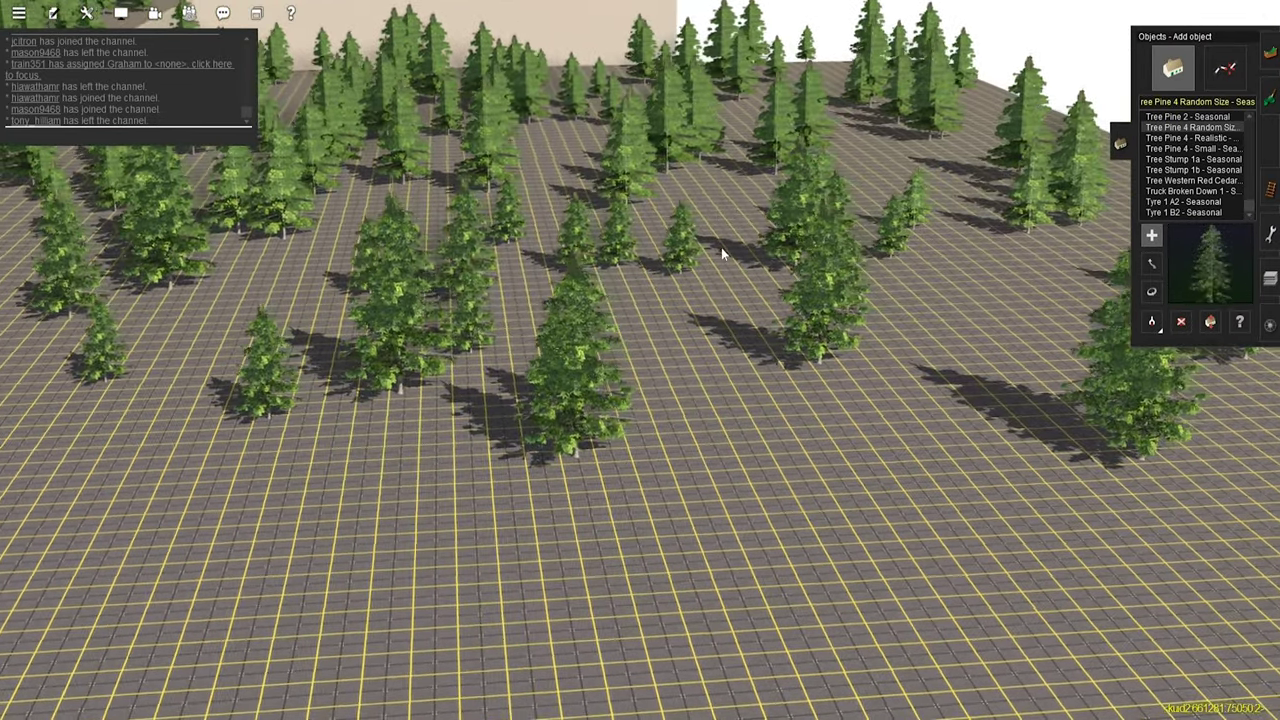
left_click(727, 440)
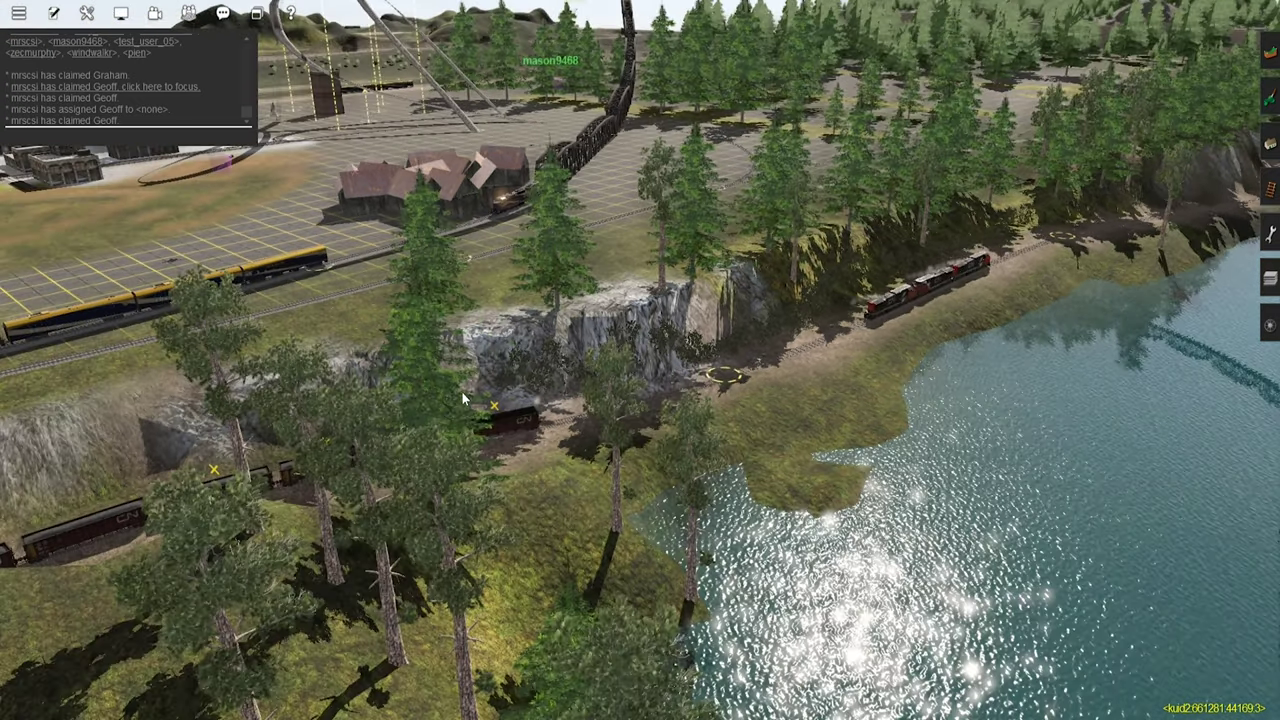
Step: Inspect the lakeside line, the trestle bridge and the junction where the passenger train stands
right_click_drag(462, 392, 591, 333)
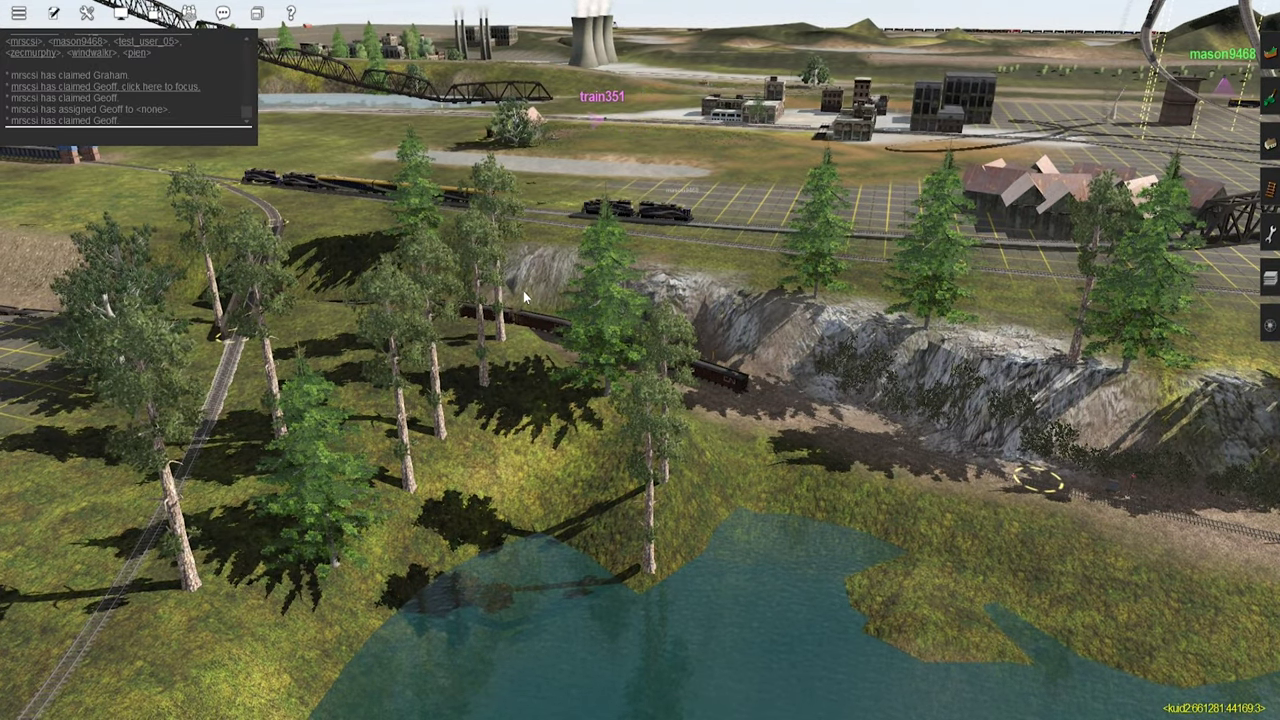
right_click_drag(524, 291, 598, 327)
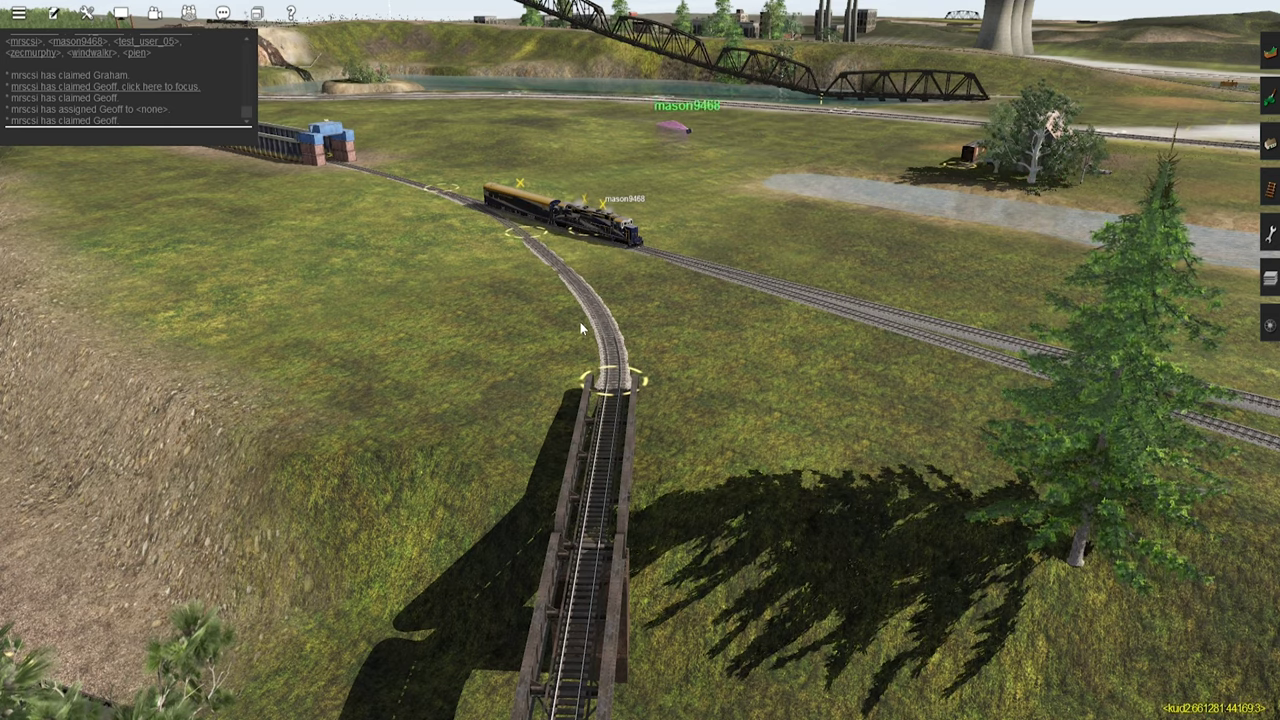
right_click_drag(576, 311, 614, 337)
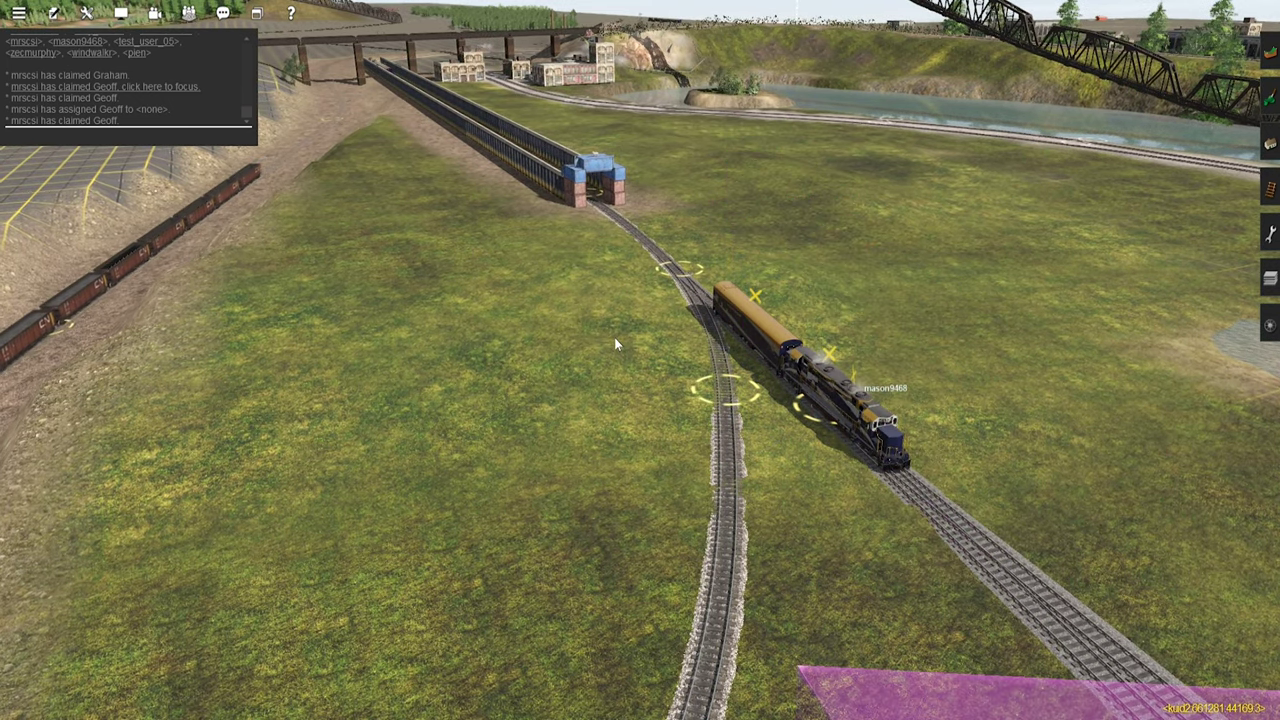
mouse_move(614, 337)
right_mouse_down()
mouse_move(863, 354)
mouse_move(699, 311)
mouse_move(622, 340)
right_mouse_up()
right_click_drag(610, 279, 625, 296)
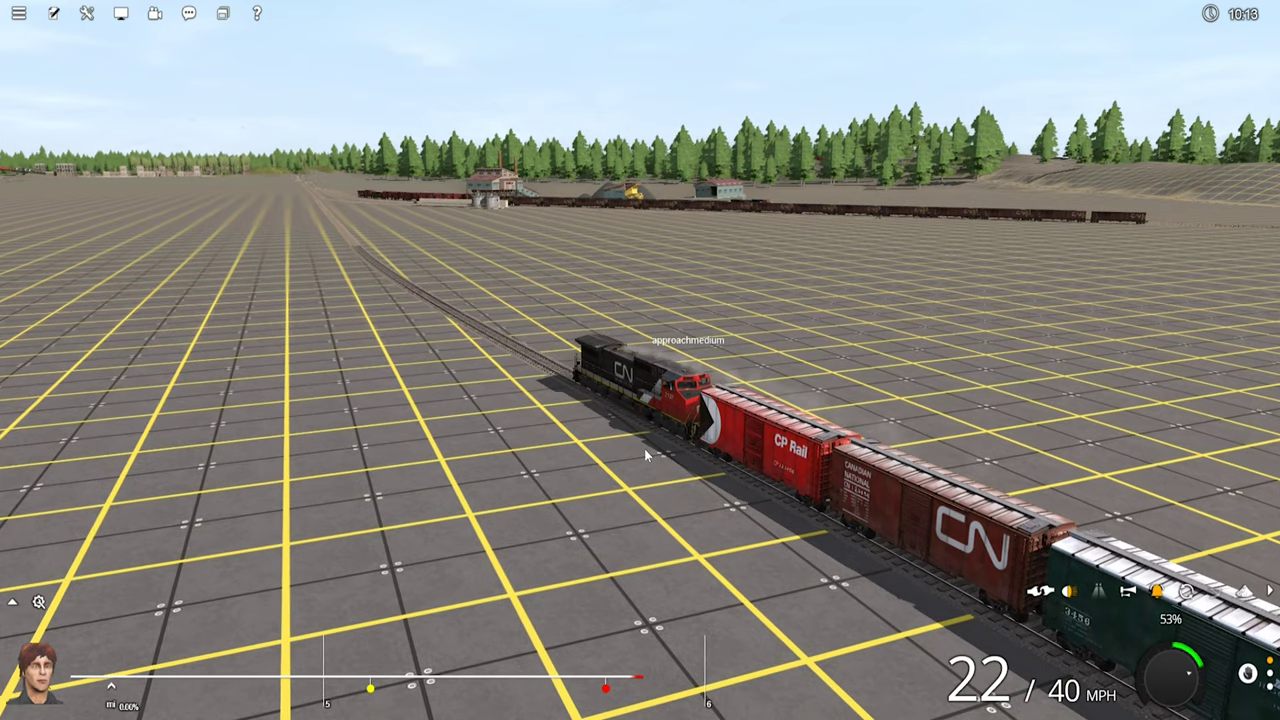
Step: Activate the roaming camera beside the CN freight train and switch from driving to route editing
key("4")
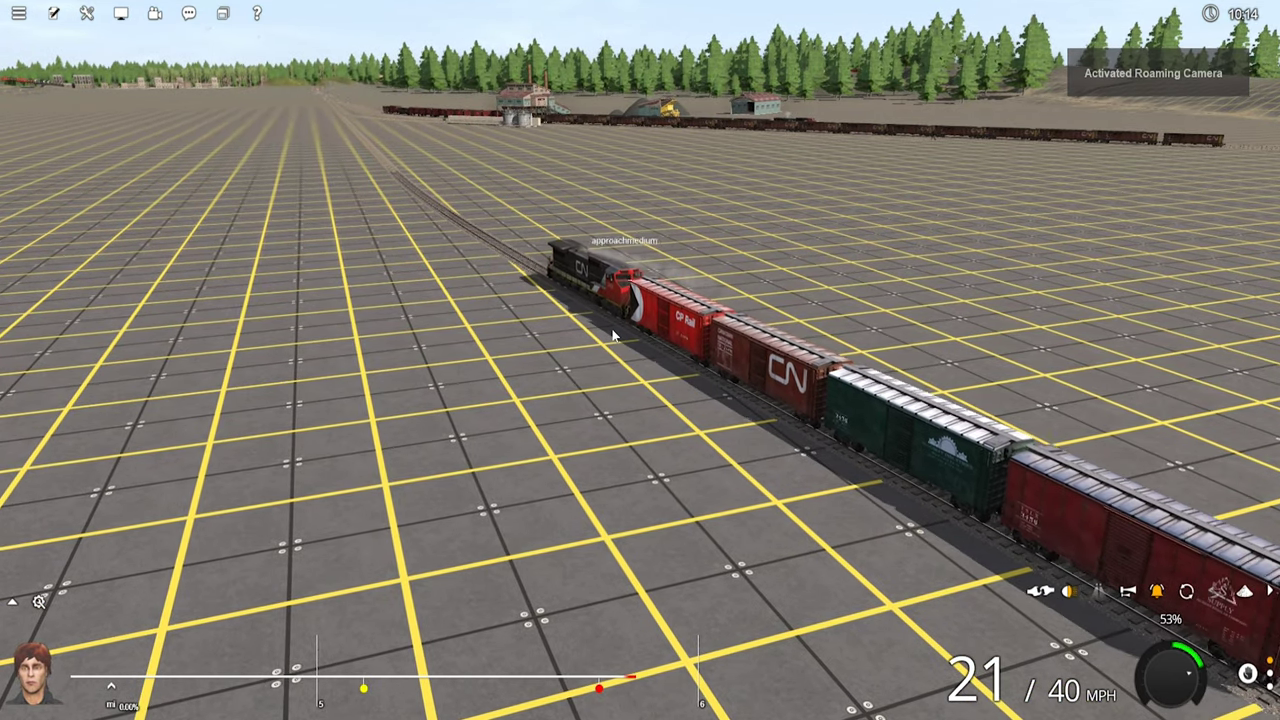
key("ctrl+F1")
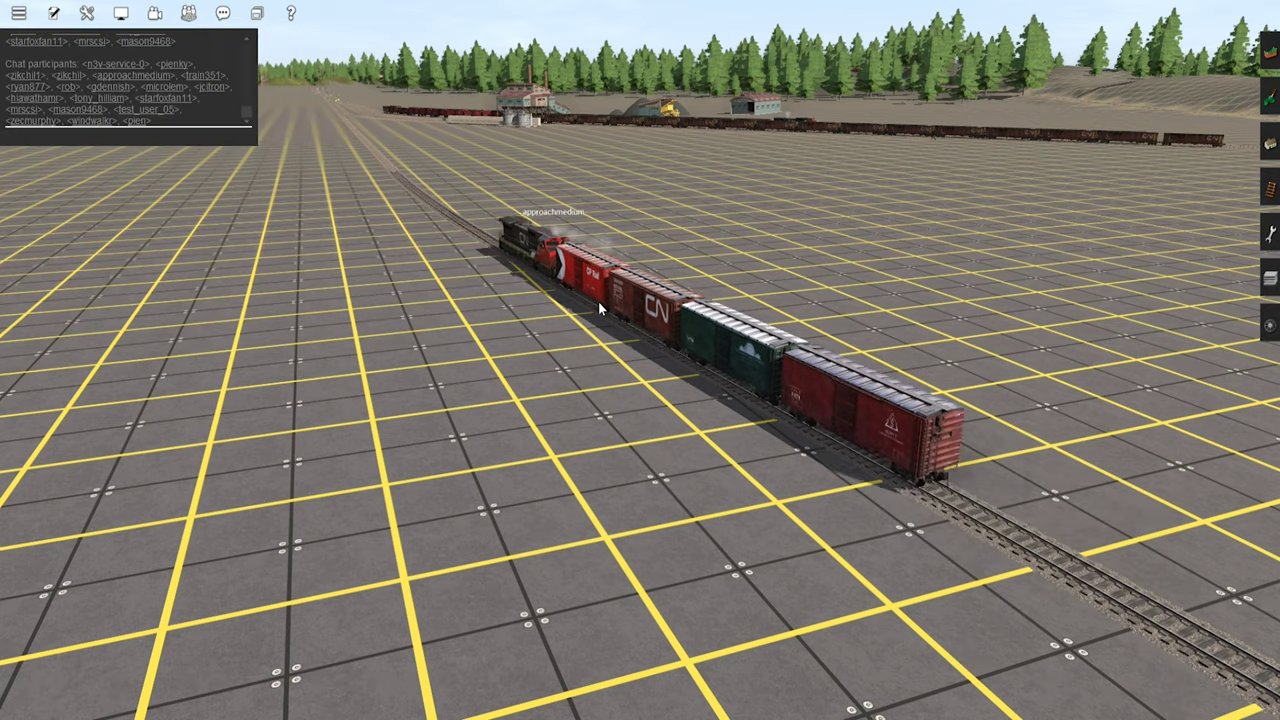
right_click(527, 294)
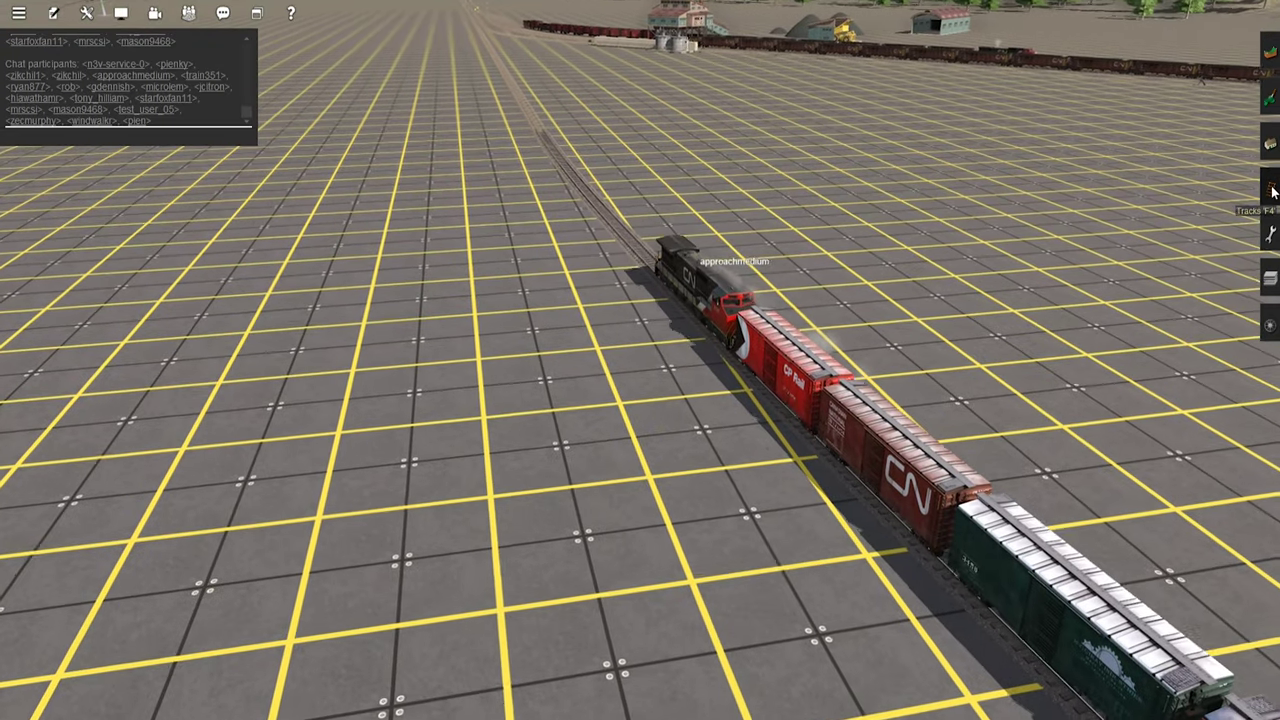
Step: Pick up the track type TRS19 Trk Jarrah 2 from the line ahead of the CN freight train
left_click(1272, 192)
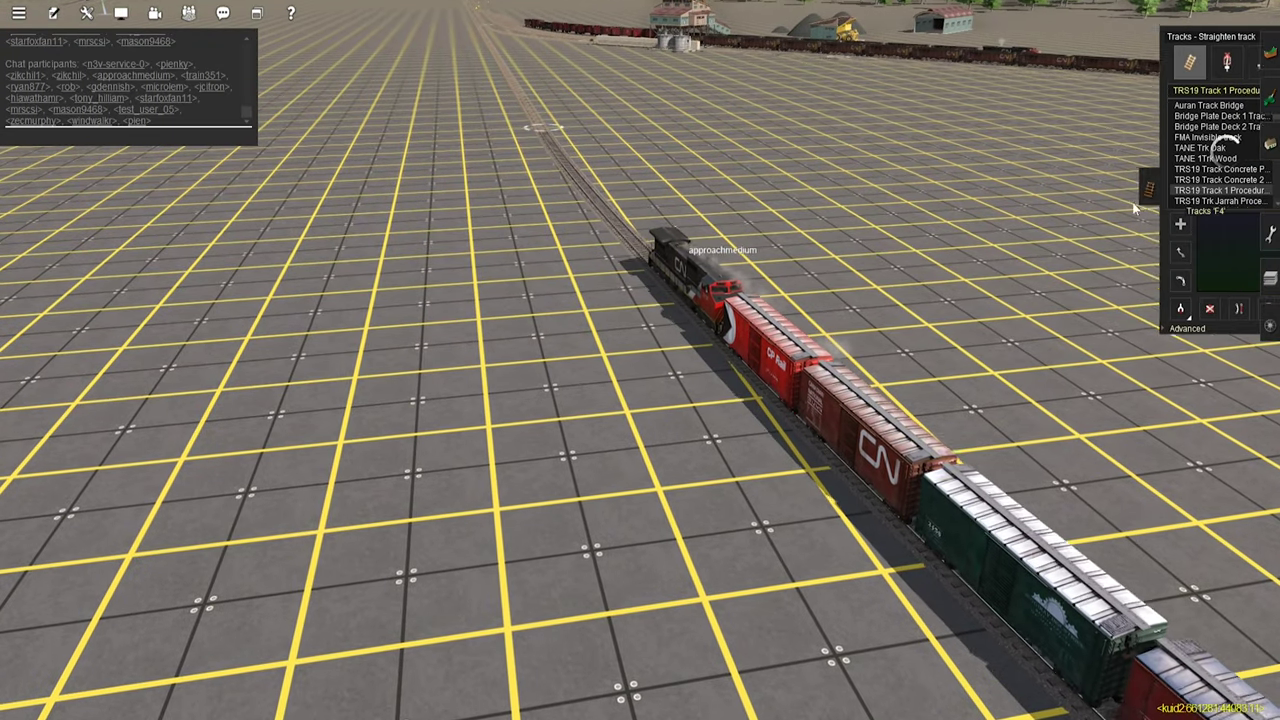
left_click(1149, 313)
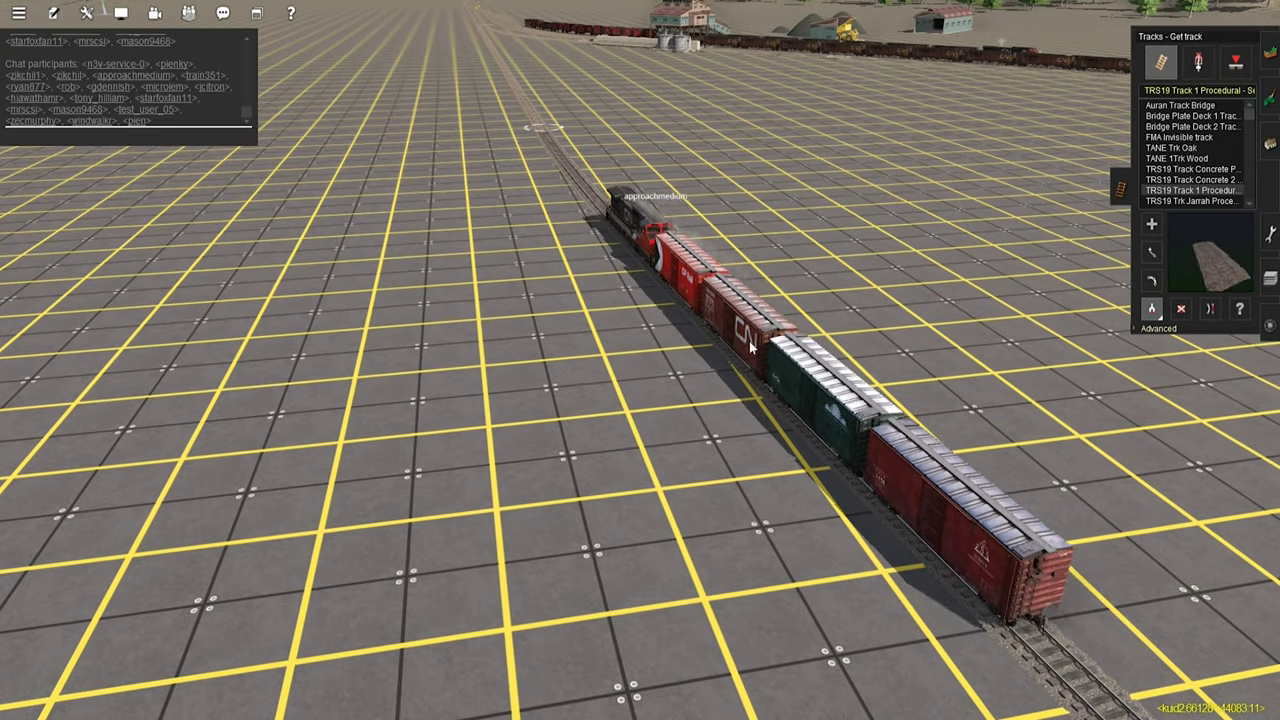
left_click(574, 172)
right_click(561, 200)
right_click(666, 177)
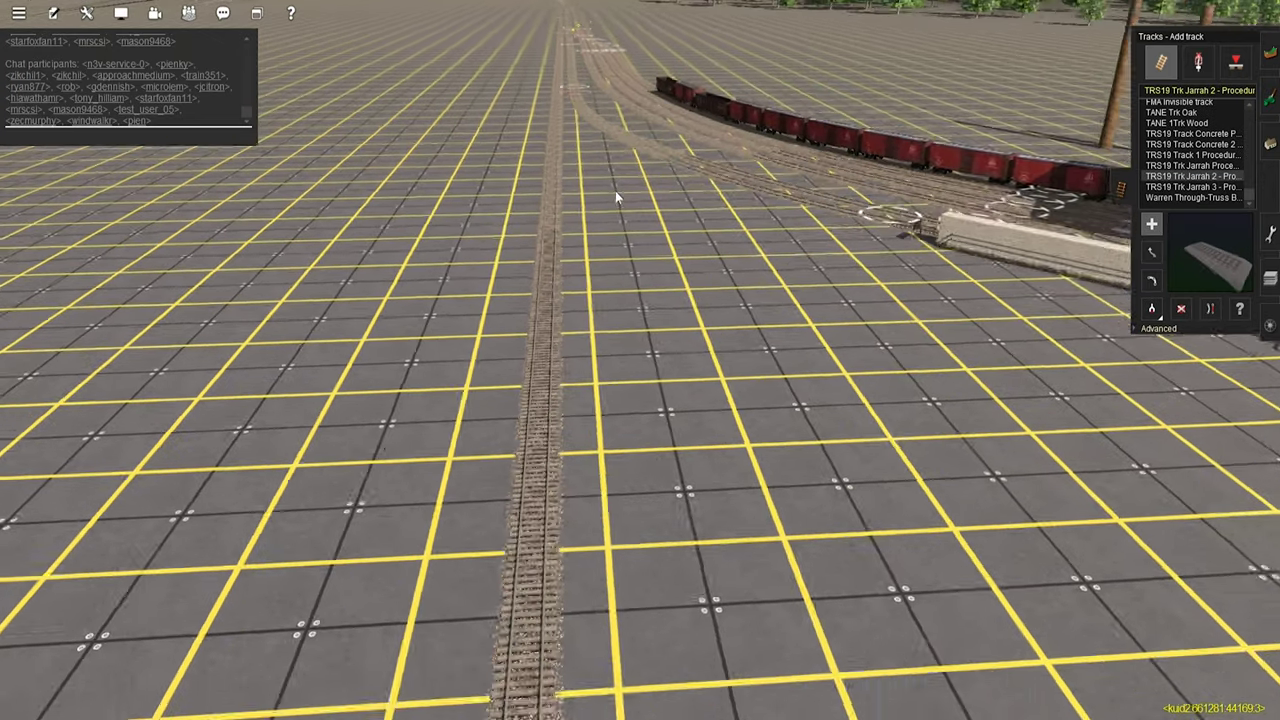
right_click(612, 194)
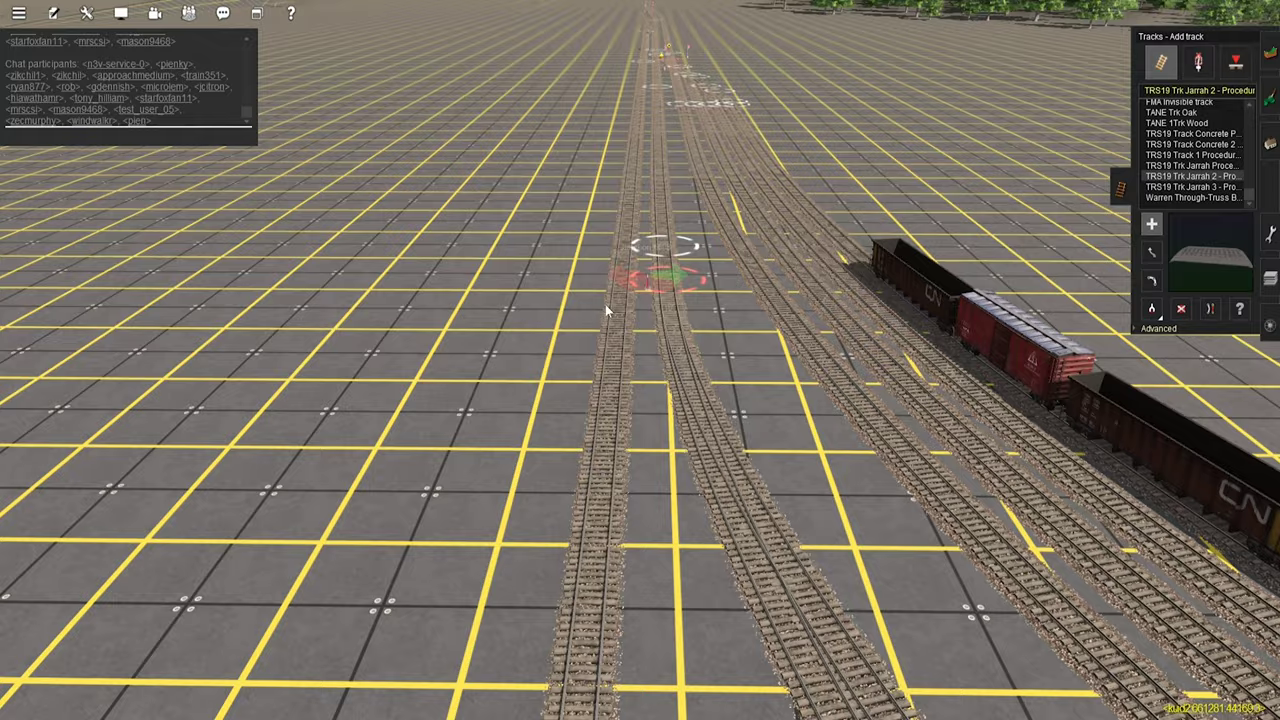
right_click(605, 304)
key("Left")
left_click(602, 283)
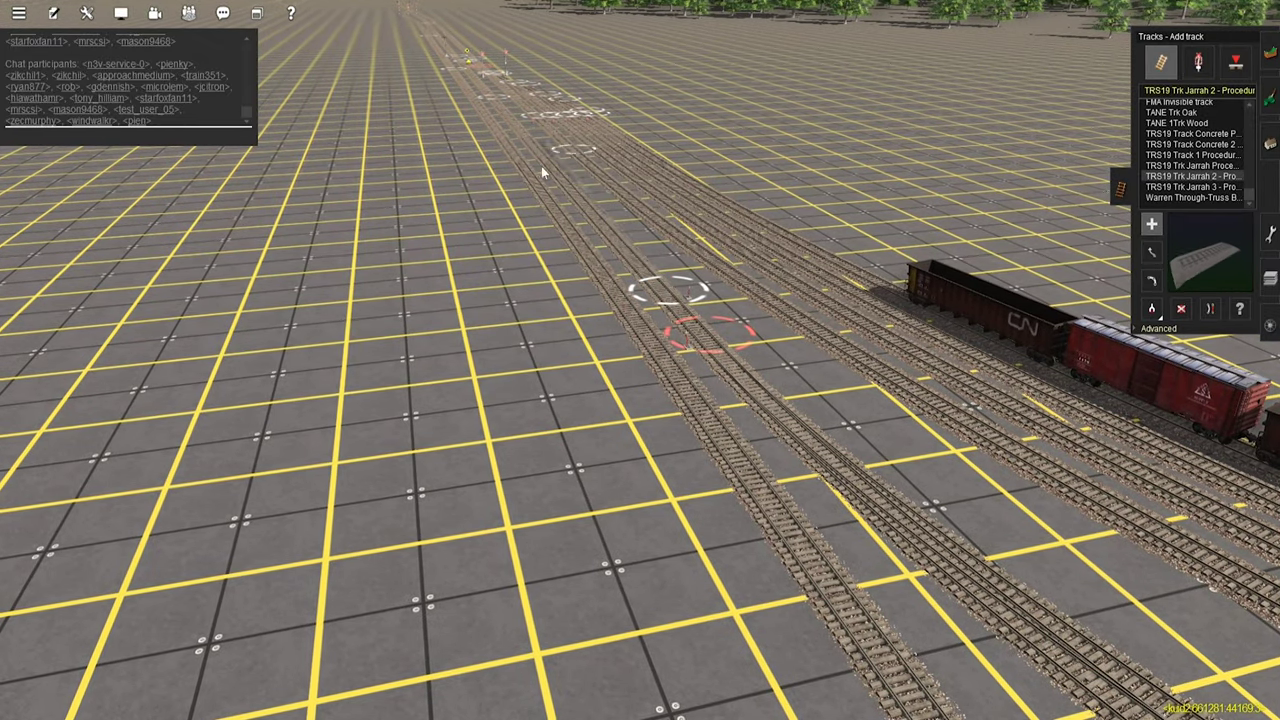
left_click(450, 151)
key("ctrl+z")
key("Left")
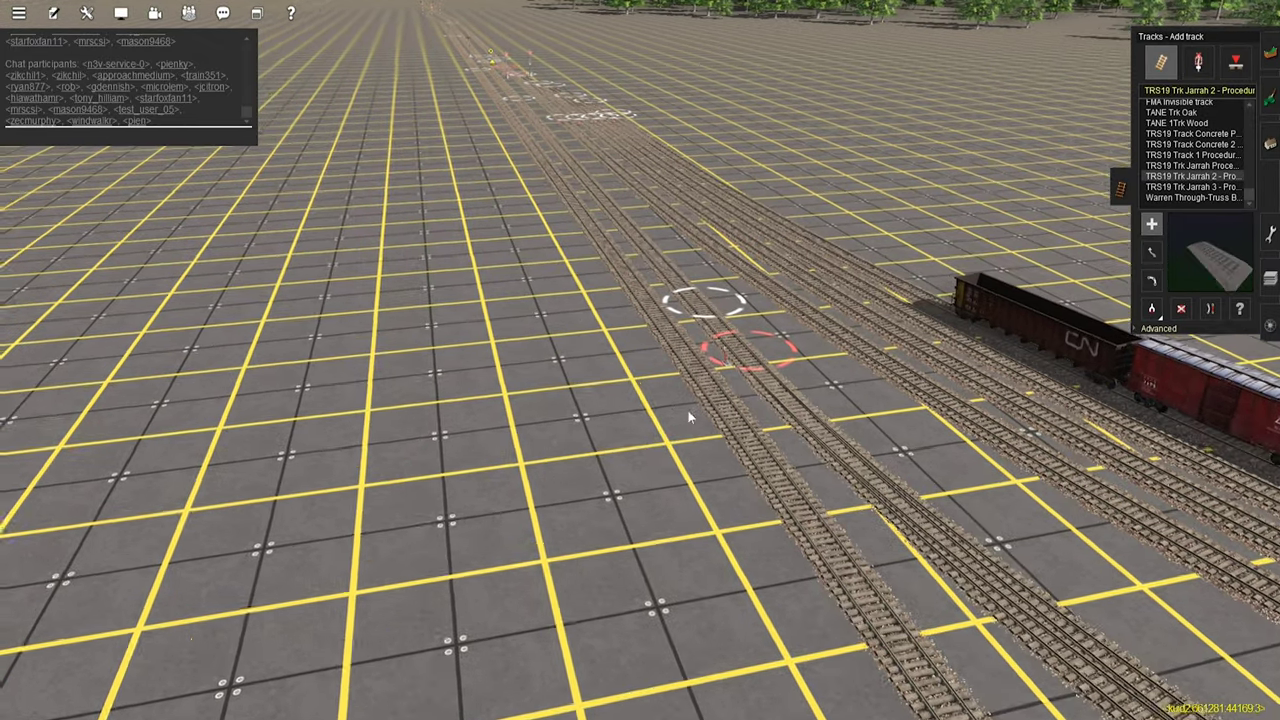
Step: Lay two short parallel sections of TRS19 Trk Jarrah 2 alongside the main line behind the yard
right_click(1028, 451)
mouse_move(851, 288)
right_mouse_down()
mouse_move(634, 266)
mouse_move(680, 263)
mouse_move(820, 349)
mouse_move(834, 305)
right_mouse_up()
left_click(839, 265)
left_click(914, 664)
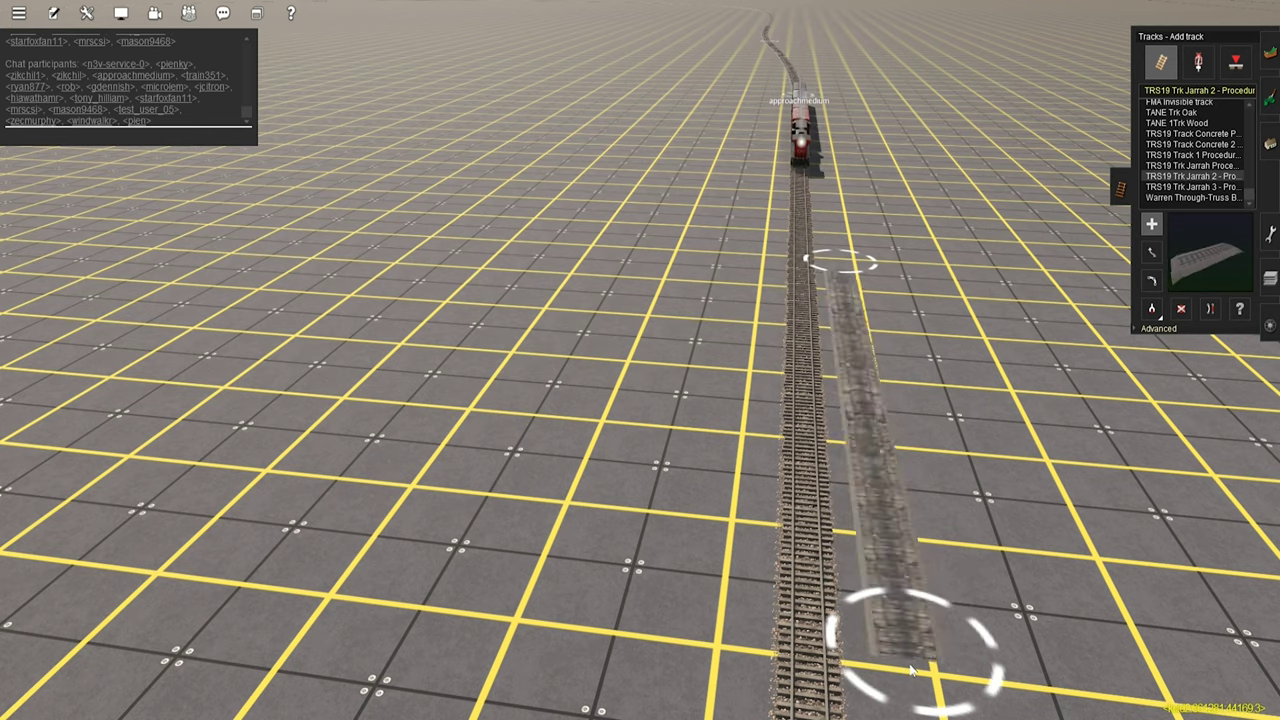
right_click_drag(908, 392, 516, 399)
left_click(596, 644)
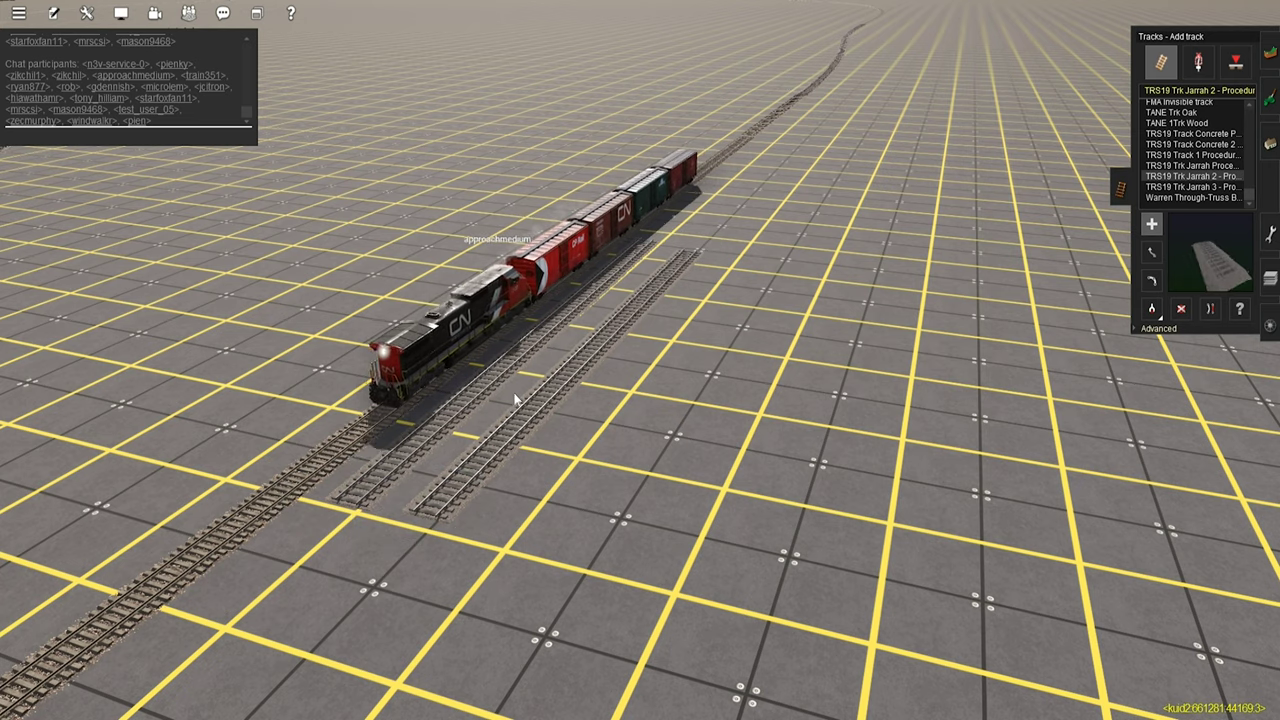
Step: Return to driving the CN freight train and reduce its throttle to 0% beside the yard tracks
key("ctrl+F2")
left_click(403, 380)
right_click_drag(589, 399, 619, 425)
scroll(619, 406, "down", 5)
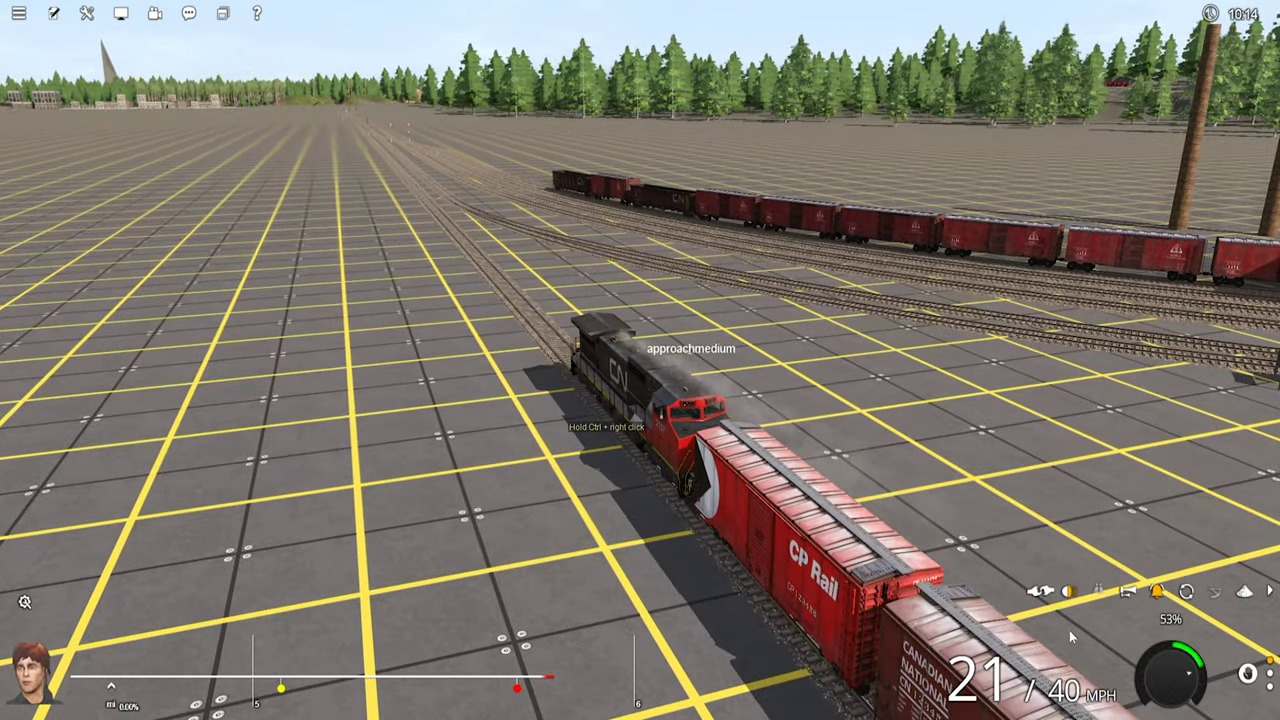
left_click_drag(1190, 672, 1171, 645)
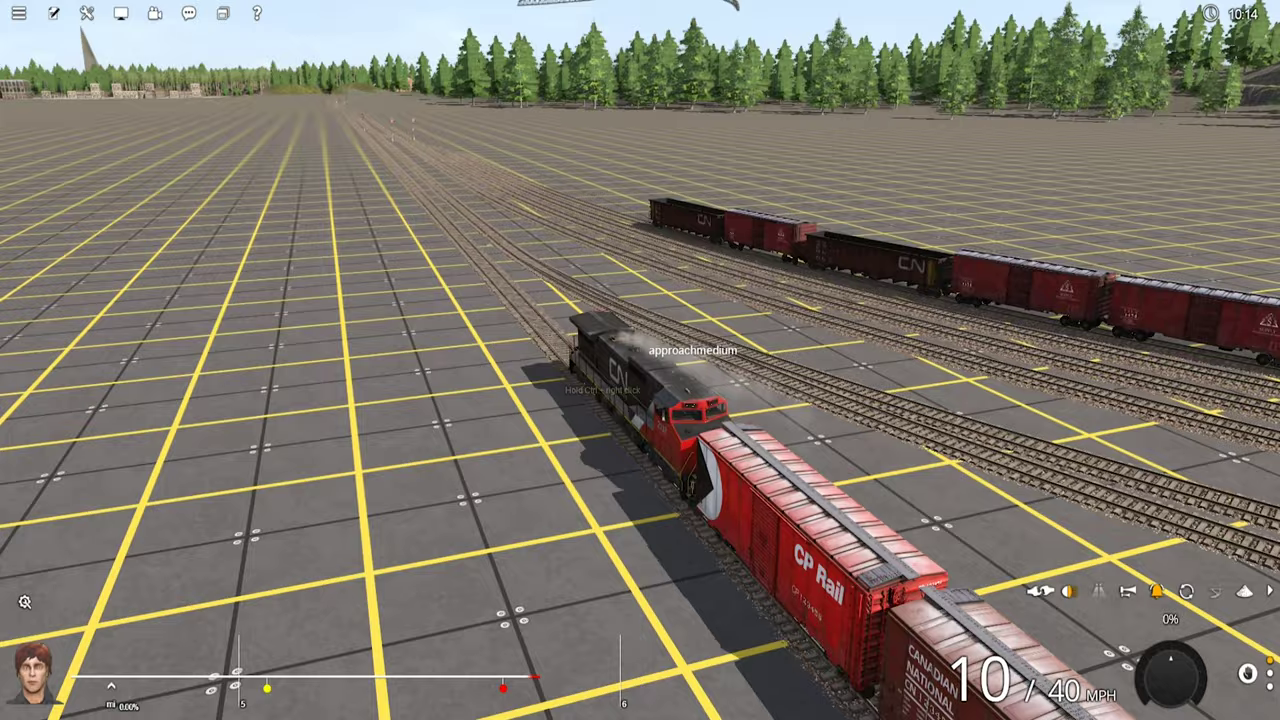
right_click_drag(595, 366, 422, 366)
right_click_drag(560, 440, 651, 398)
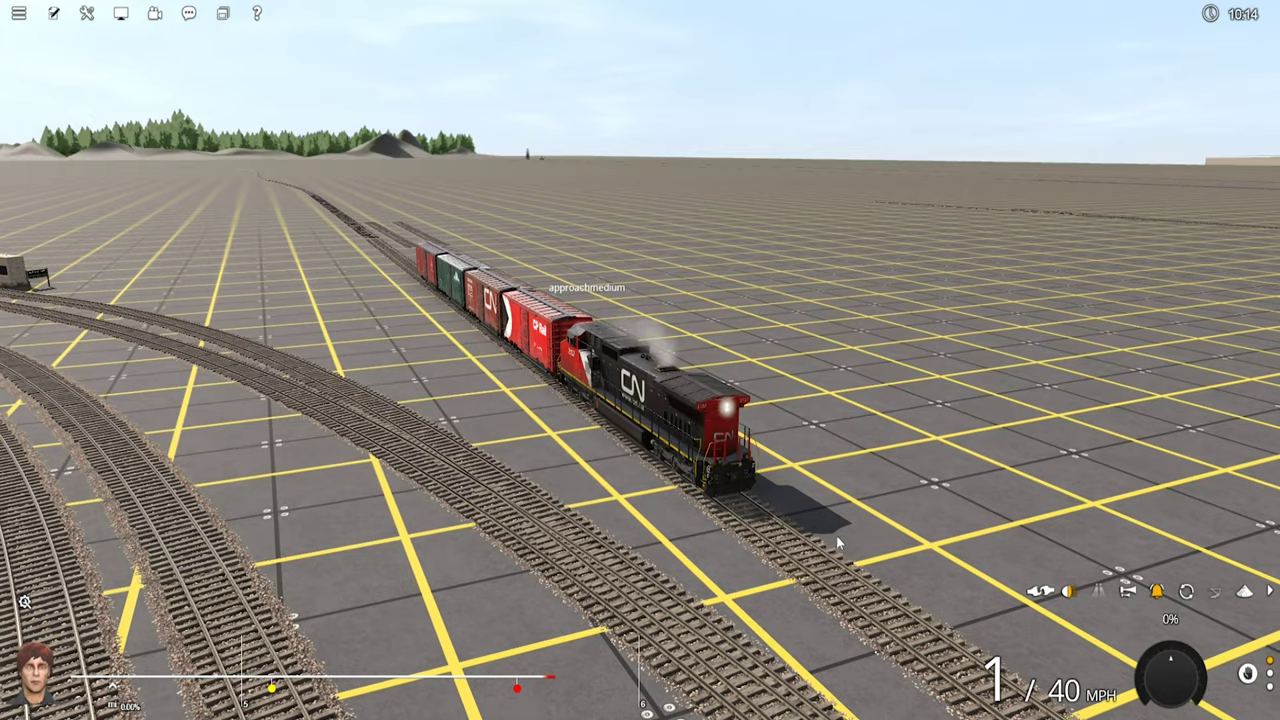
Step: Switch back to route editing and delete the CN locomotive and its boxcars from the main line
key("ctrl+F1")
right_click_drag(822, 507, 642, 289)
key("Left")
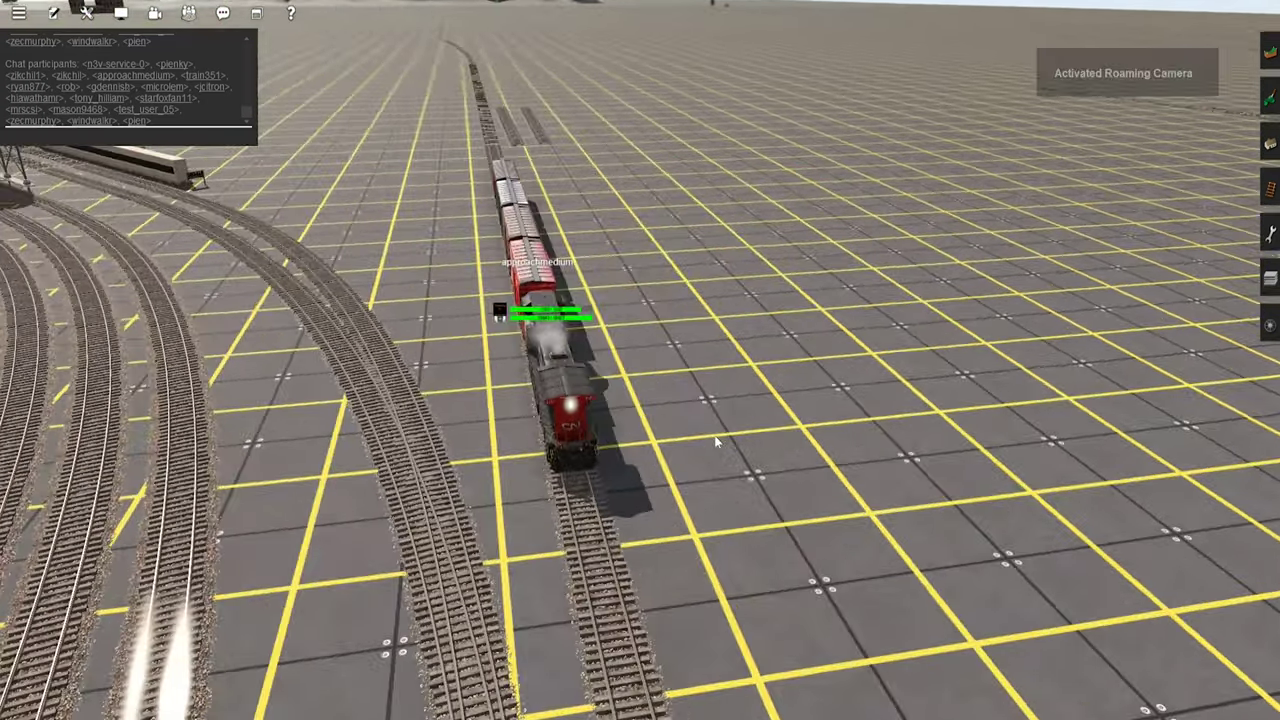
key("F4")
key("Left")
left_click(1269, 326)
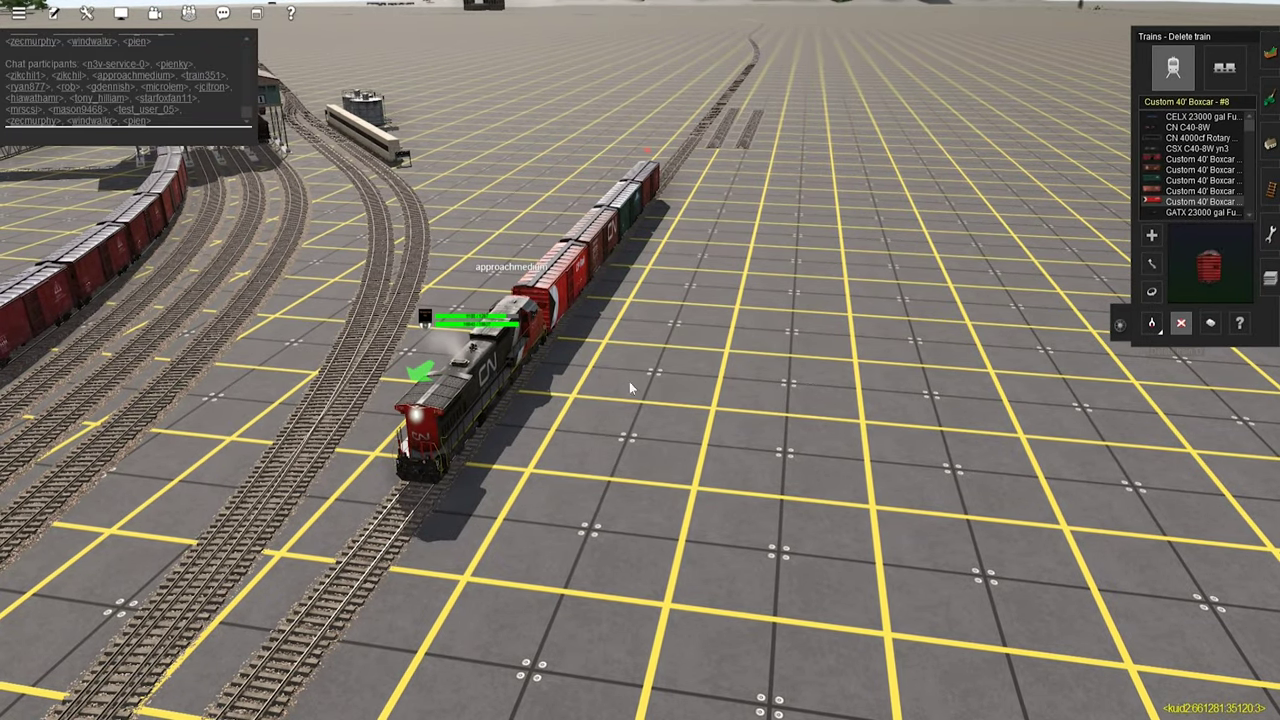
left_click(482, 378)
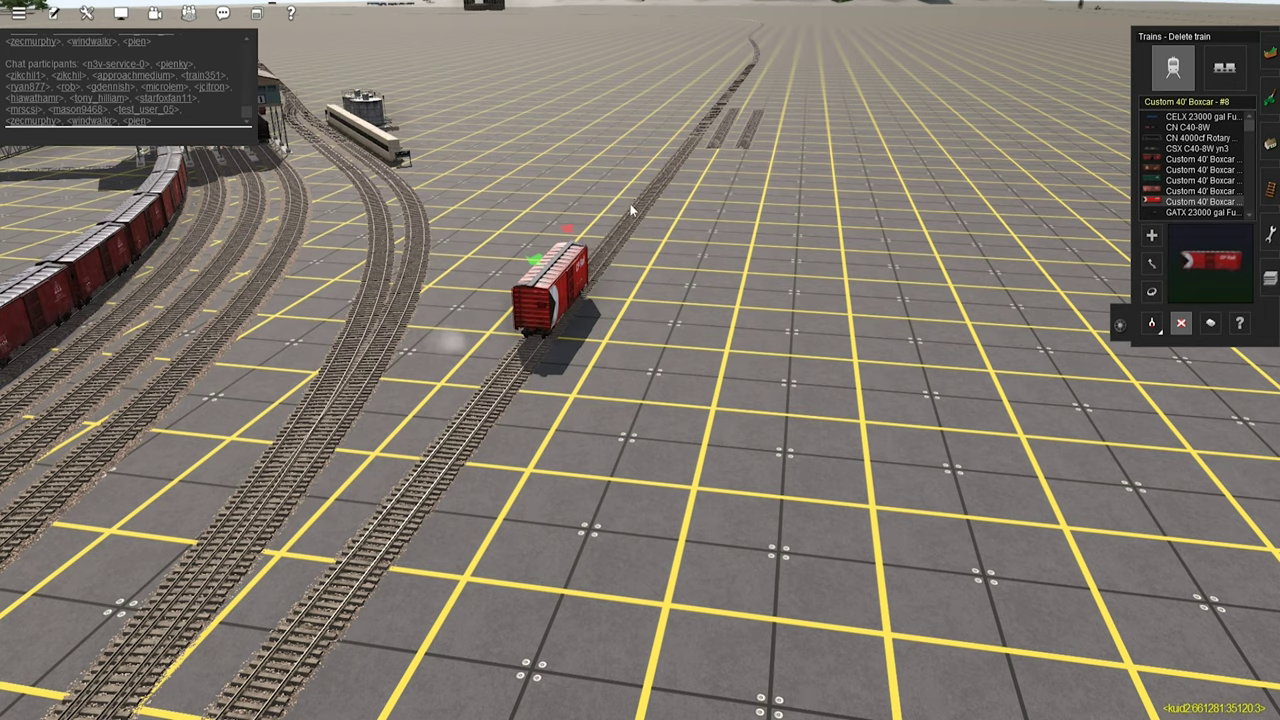
left_click(575, 293)
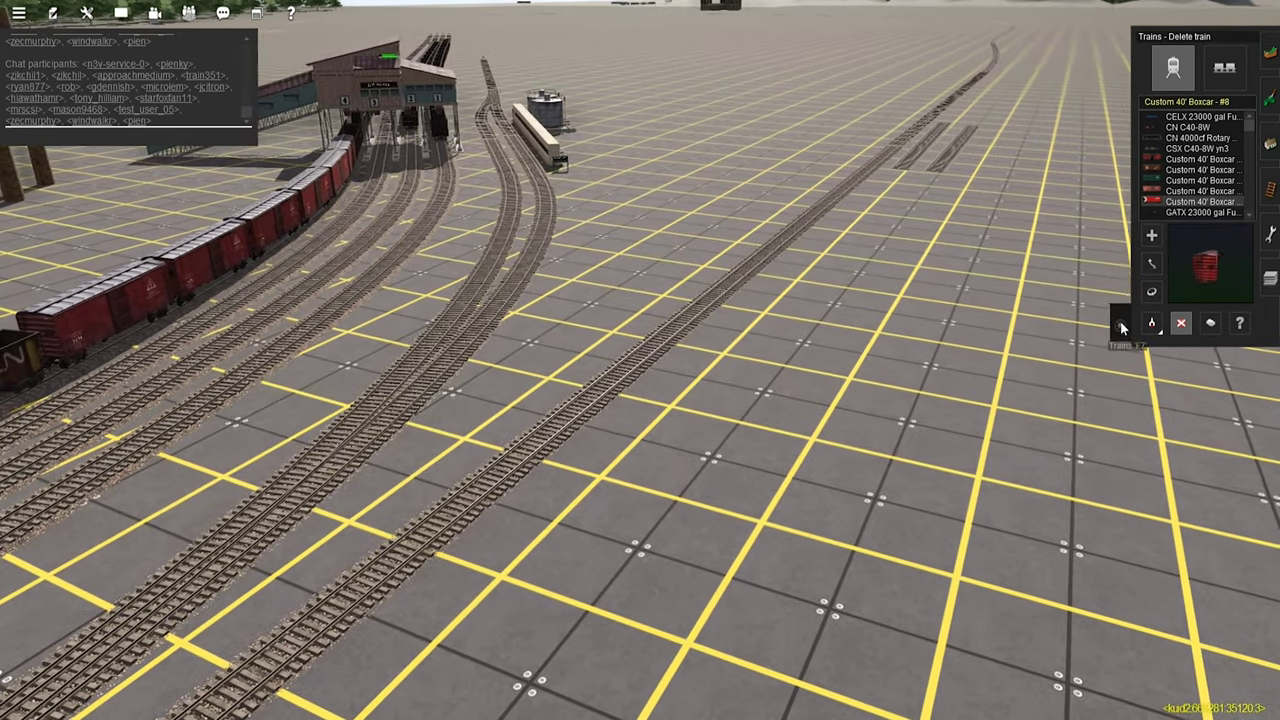